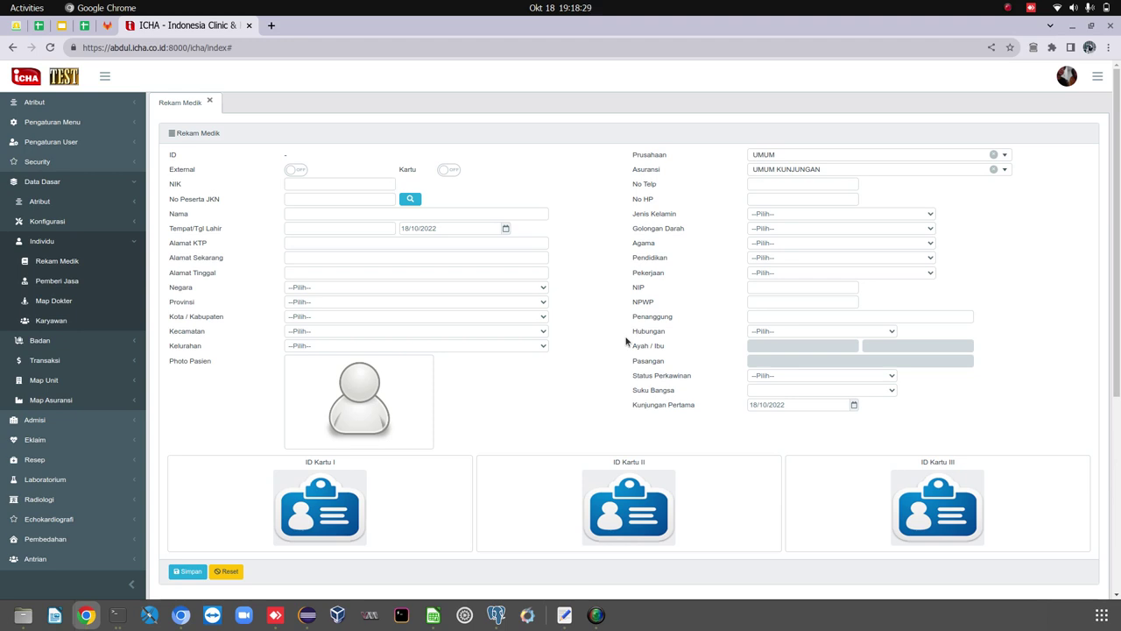
Copy the participant number from the Text Editor document into No Peserta JKN on the Rekam Medik form and run the BPJS lookup
click(564, 615)
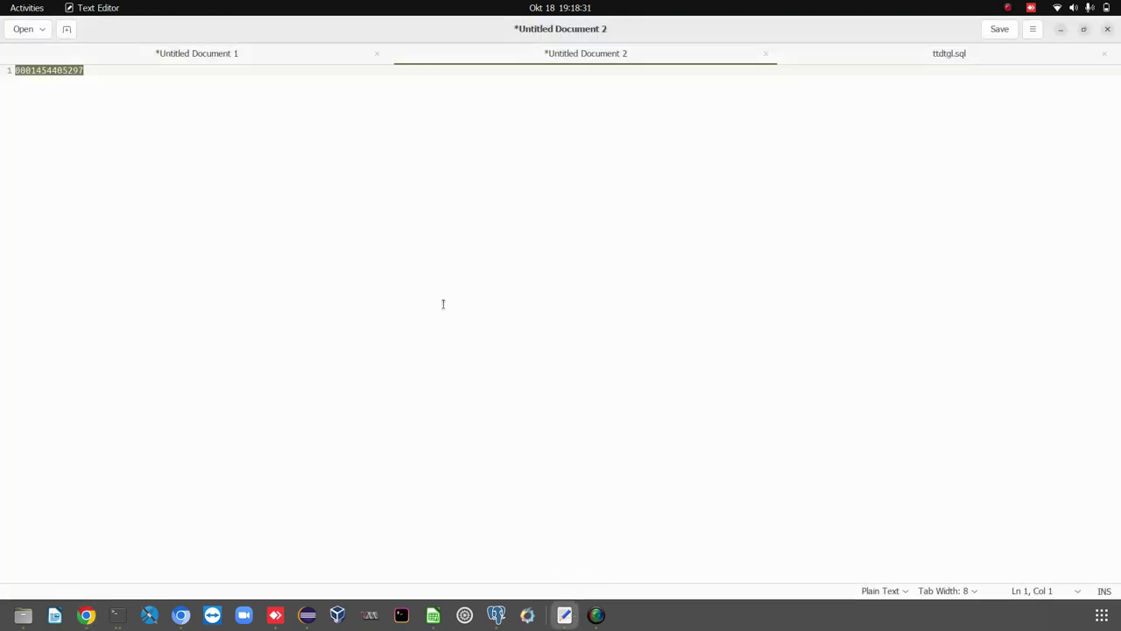
click(365, 213)
key(ctrl+a)
key(ctrl+c)
key(alt+Tab)
click(350, 199)
key(ctrl+v)
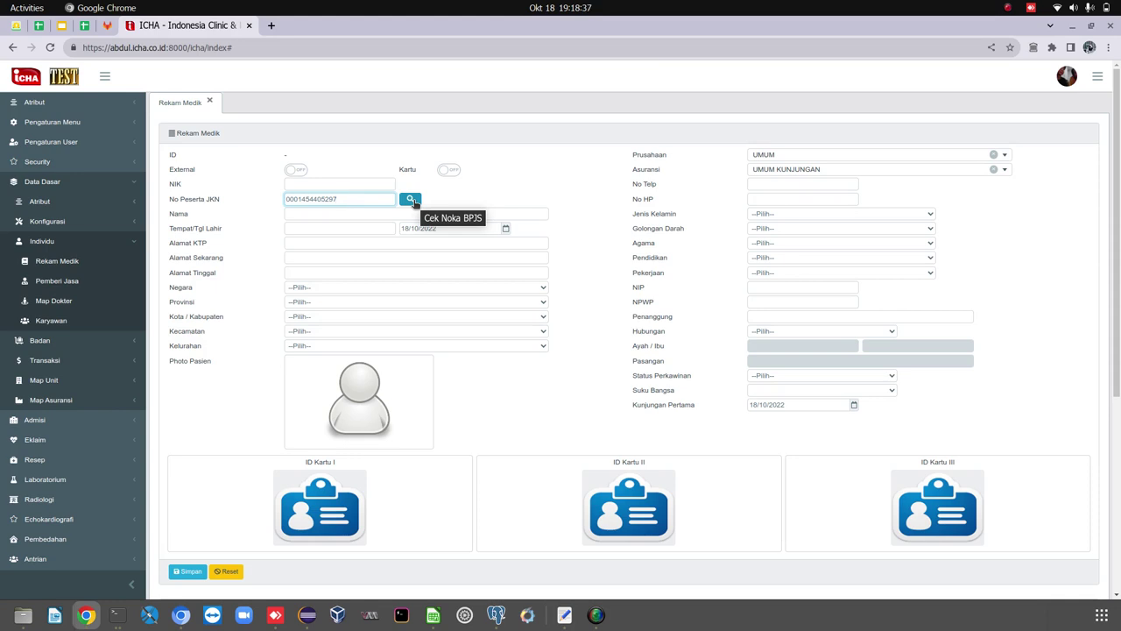
click(413, 201)
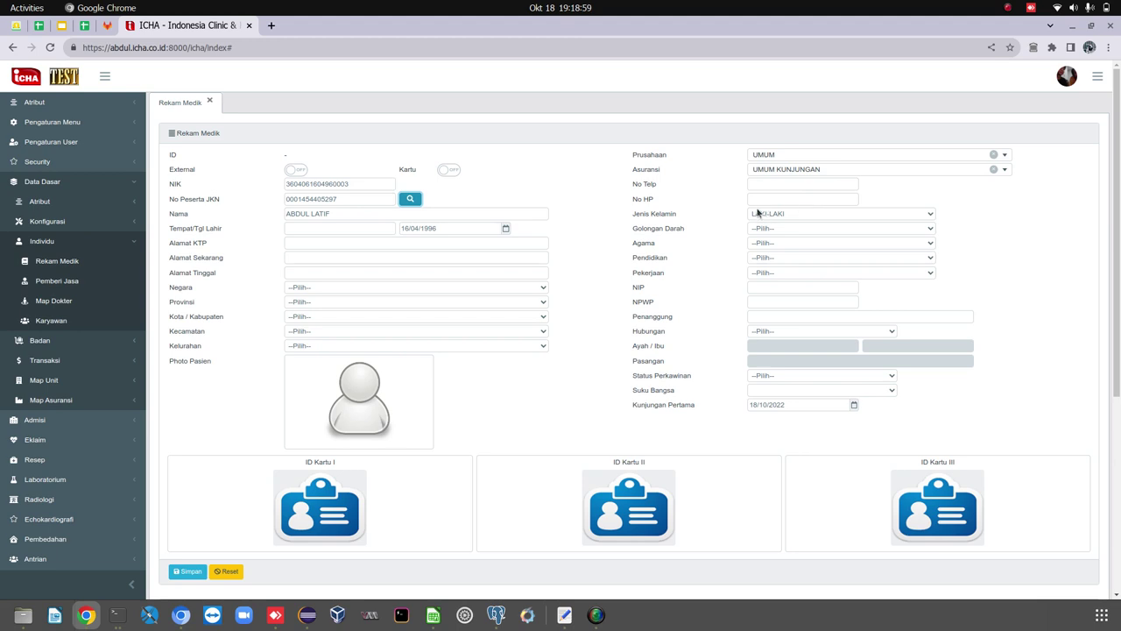
Fill the birthplace, Alamat KTP, Alamat Sekarang and Alamat Tinggal each with the placeholder "a"
click(353, 230)
text(a)
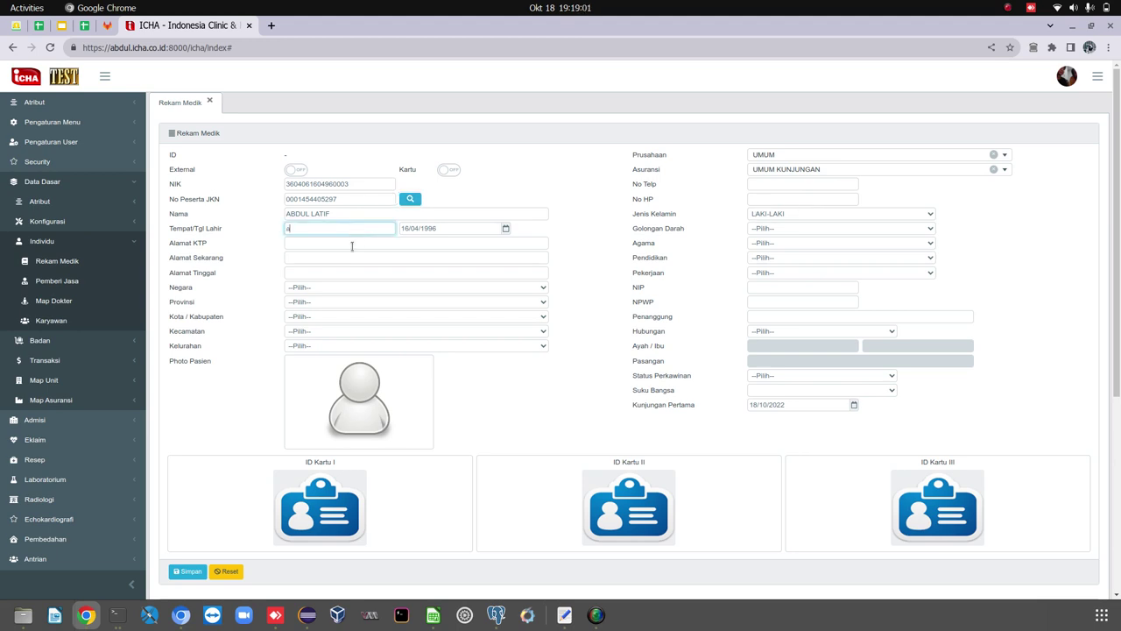
click(353, 243)
text(a)
click(347, 258)
text(a)
click(343, 273)
text(a)
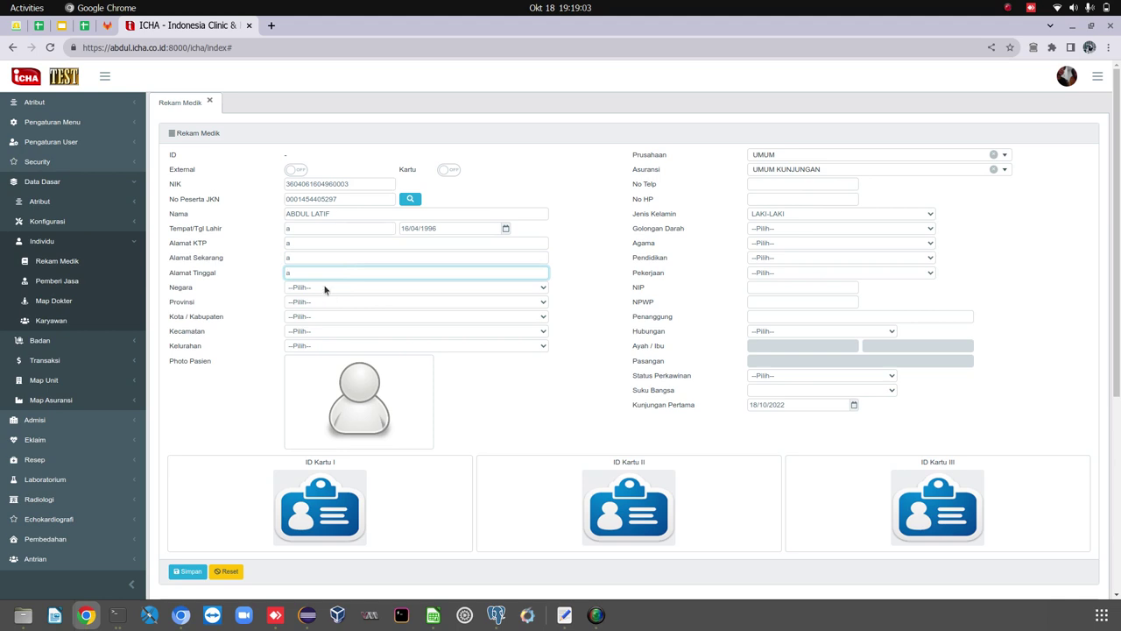
Set the patient's region to INDONESIA, ACEH, KABUPATEN ACEH BARAT, Kecamatan ARONGAN LAMBALEK and Kelurahan ALUE BAGOK
click(328, 289)
click(329, 305)
click(329, 301)
click(327, 322)
click(322, 316)
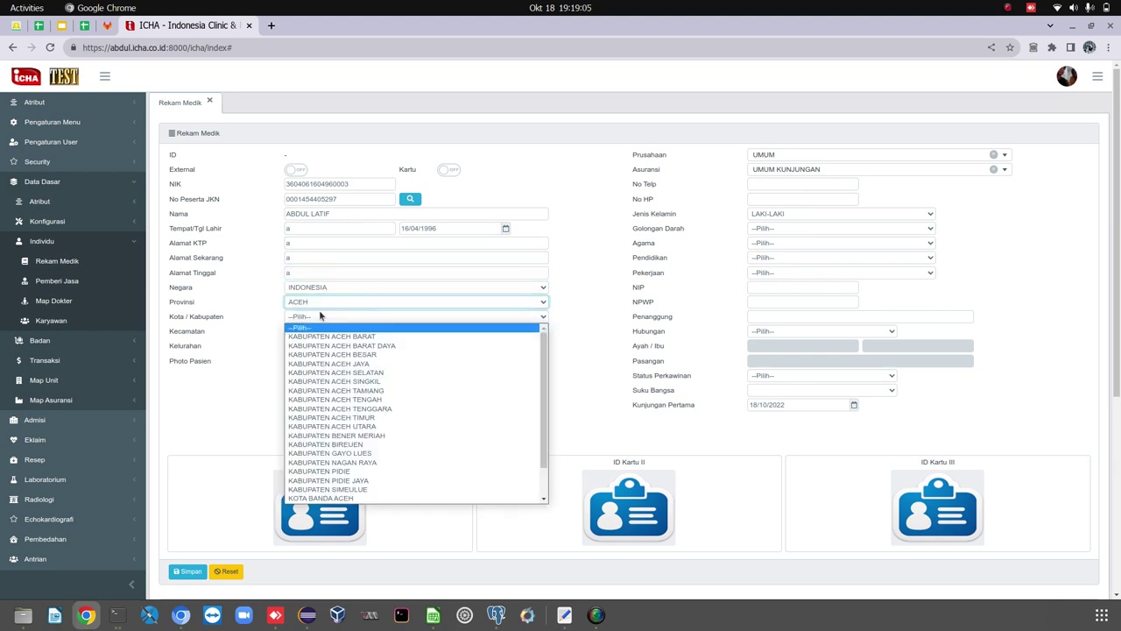
click(322, 334)
click(322, 331)
click(326, 349)
click(326, 347)
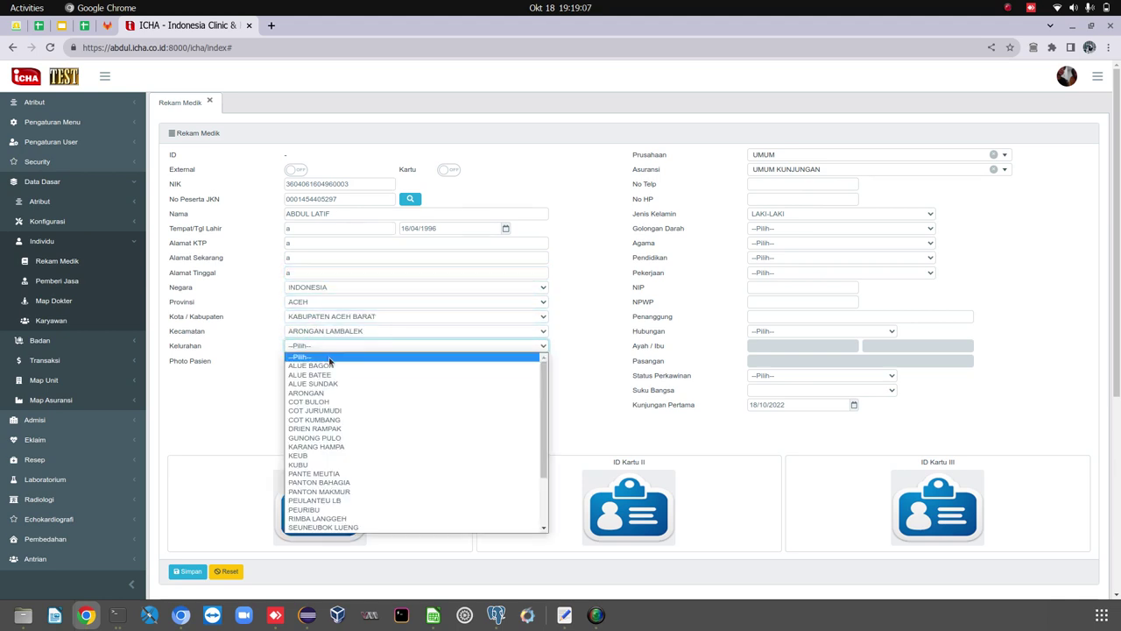
click(325, 363)
Set the patient's Asuransi to BPJS KESEHATAN
click(796, 169)
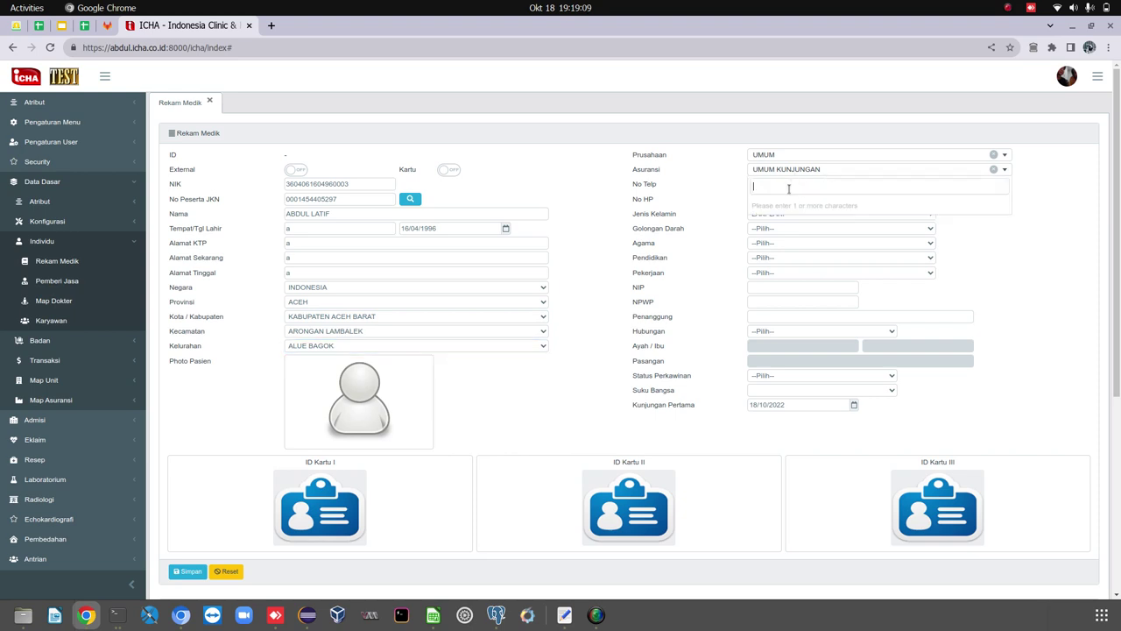
text(bpjs)
key(Return)
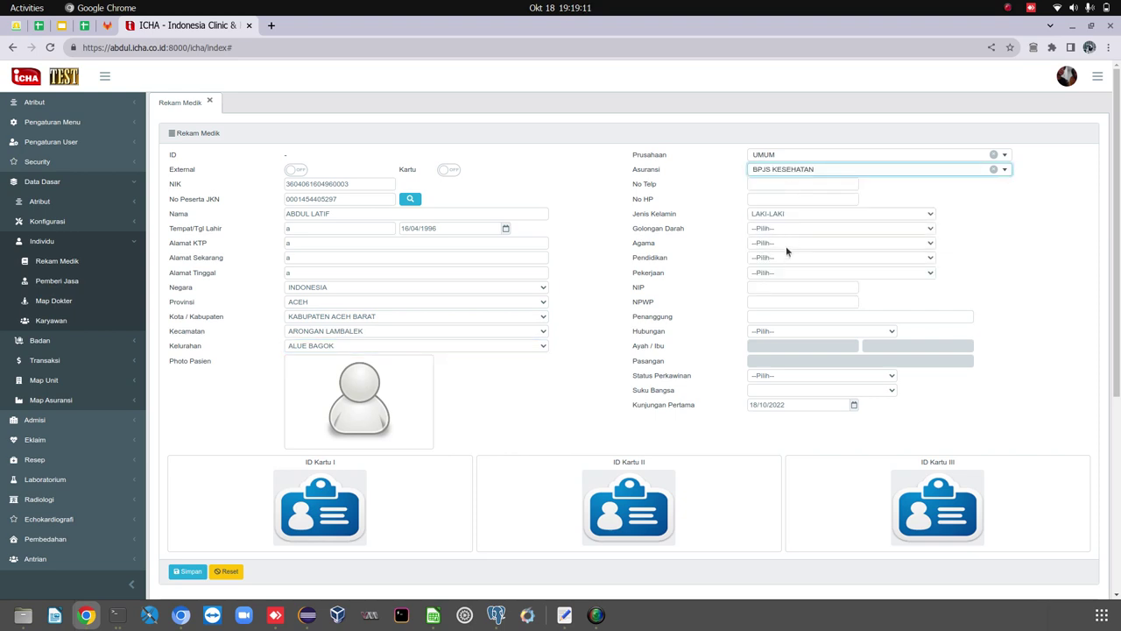
Set Golongan Darah to A, Agama to ISLAM, Pendidikan to DIV / S1 and Pekerjaan to PEGAWAI SWASTA
click(785, 228)
click(785, 253)
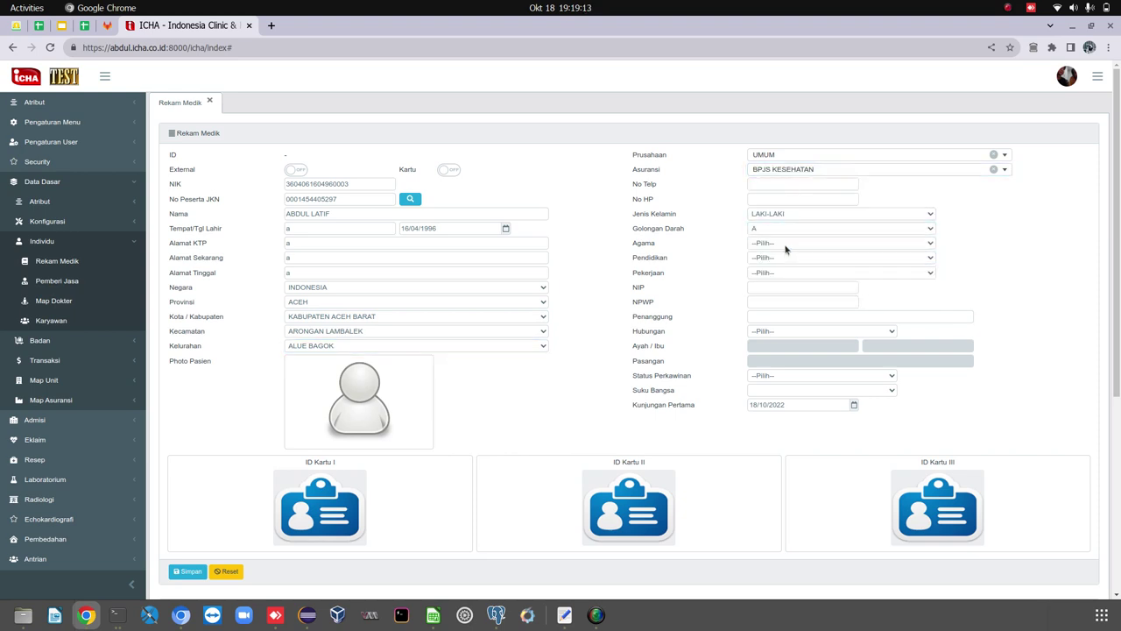
click(786, 243)
click(787, 261)
click(788, 257)
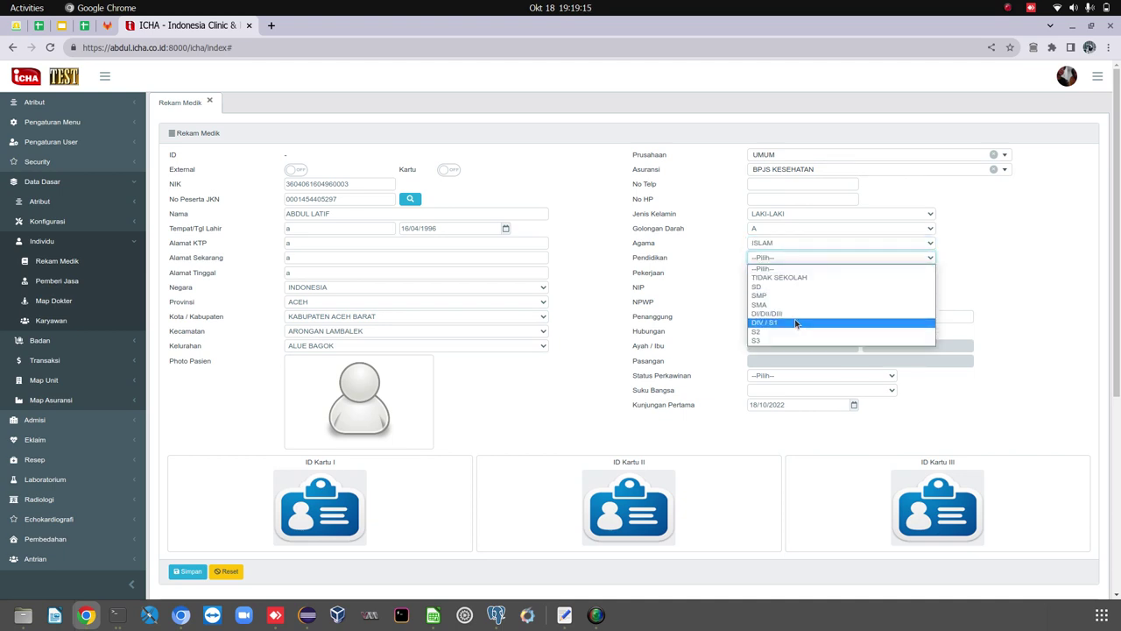
click(788, 323)
click(790, 274)
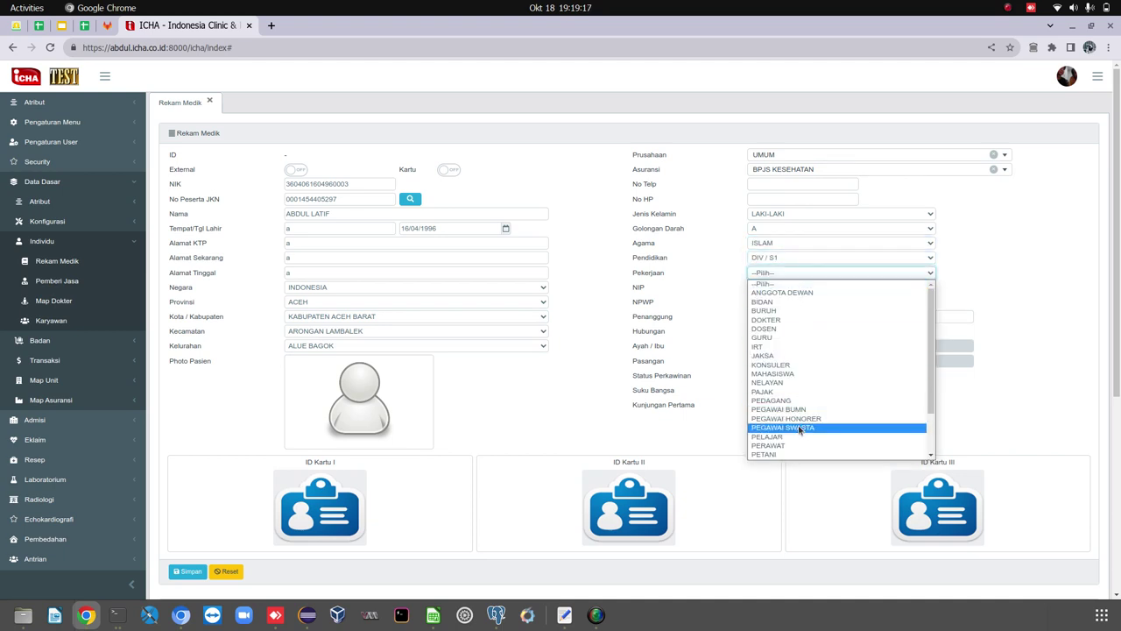
click(788, 427)
Set Hubungan to Mandiri and enter "ybs" as the Penanggung
click(788, 333)
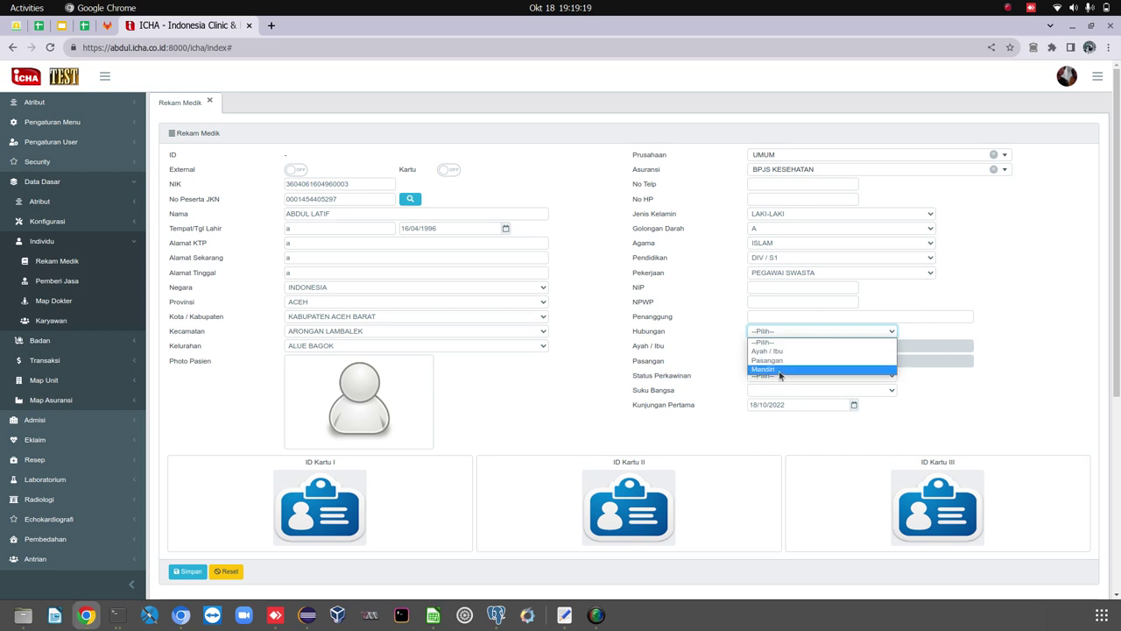
click(784, 369)
click(776, 318)
text(ybs)
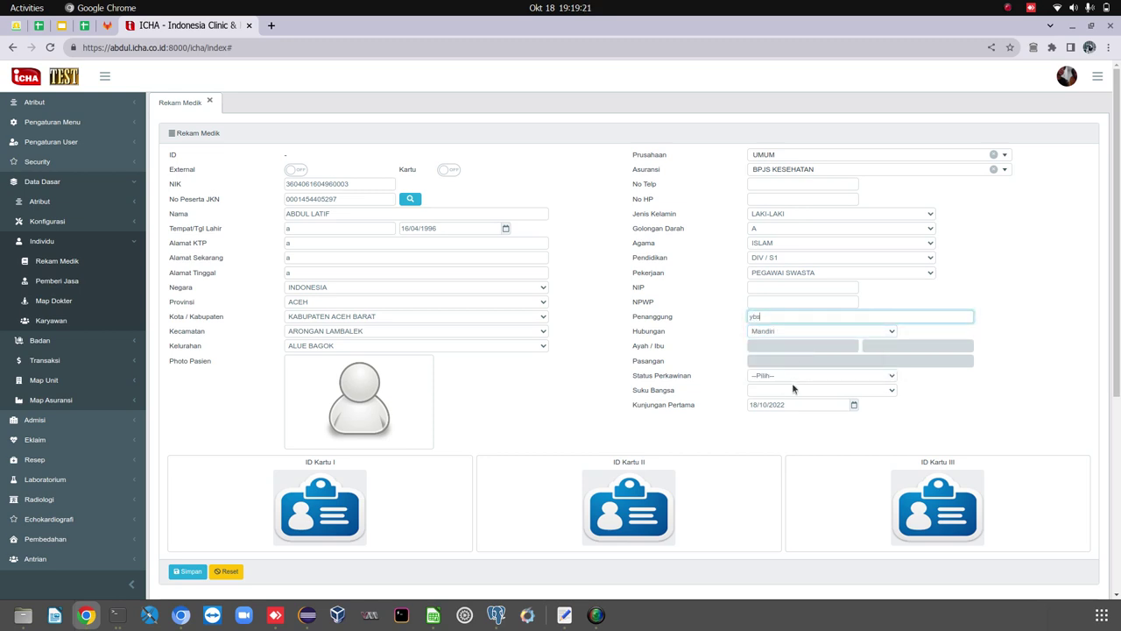
Set Status Perkawinan to Kawin and Suku Bangsa to JAWA
click(790, 376)
click(782, 405)
click(781, 394)
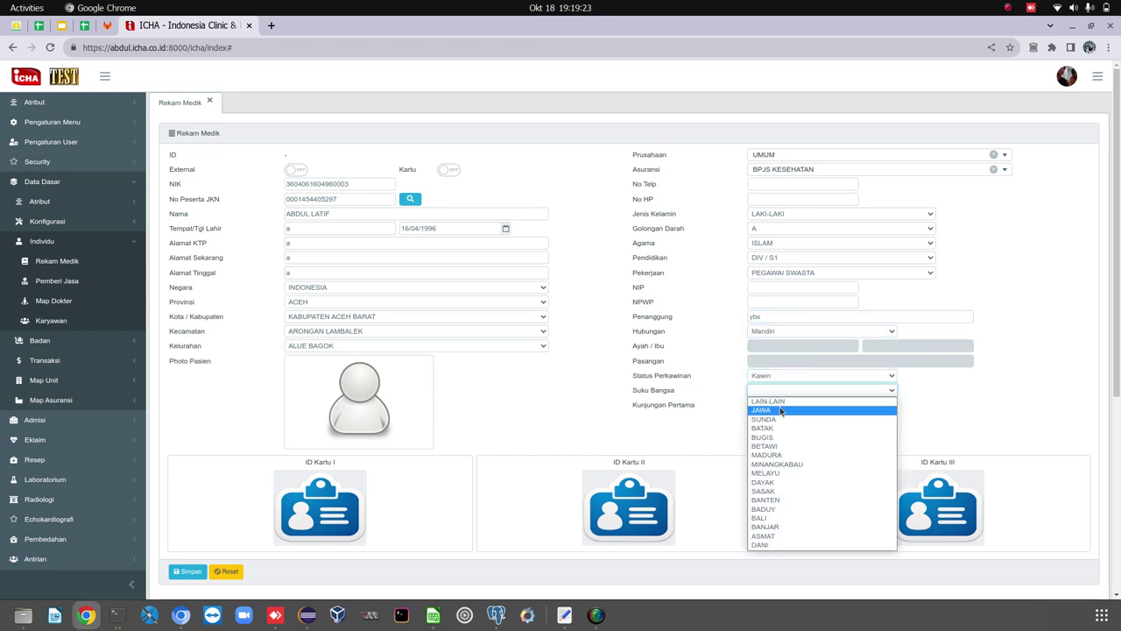
click(767, 473)
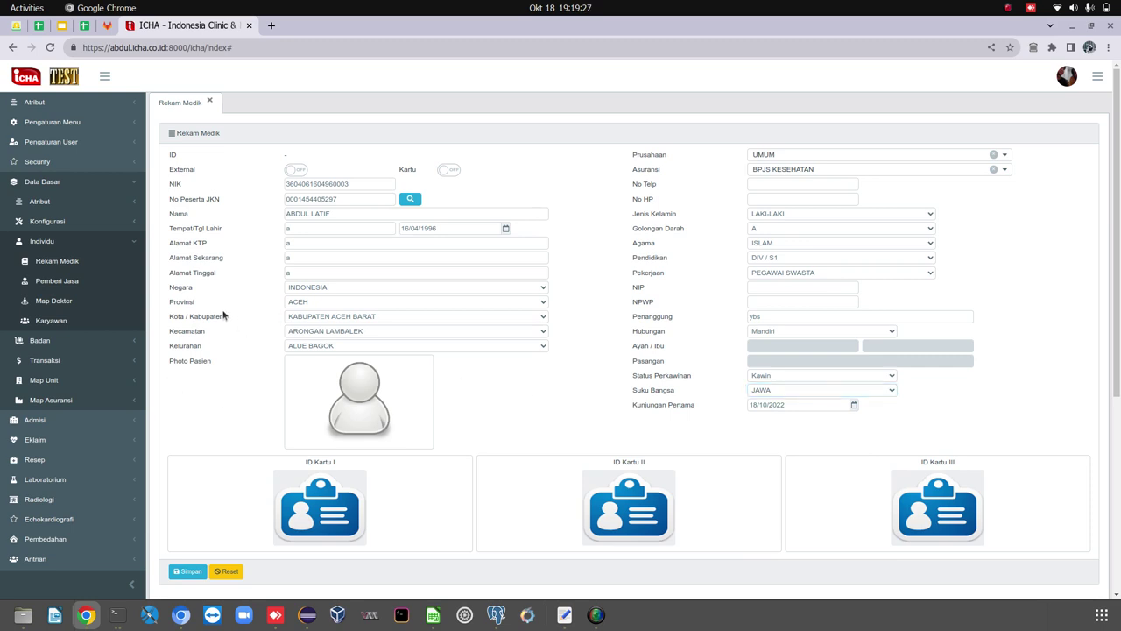
Open the patient's photo upload, switch it to camera capture and allow the site to use the camera
click(363, 407)
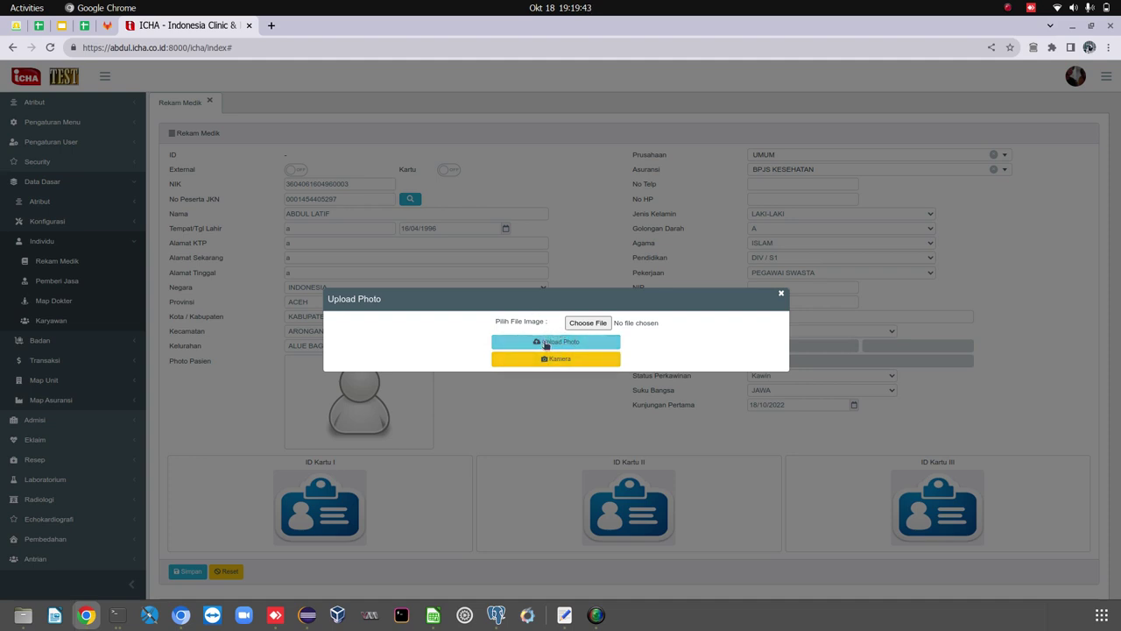
click(593, 323)
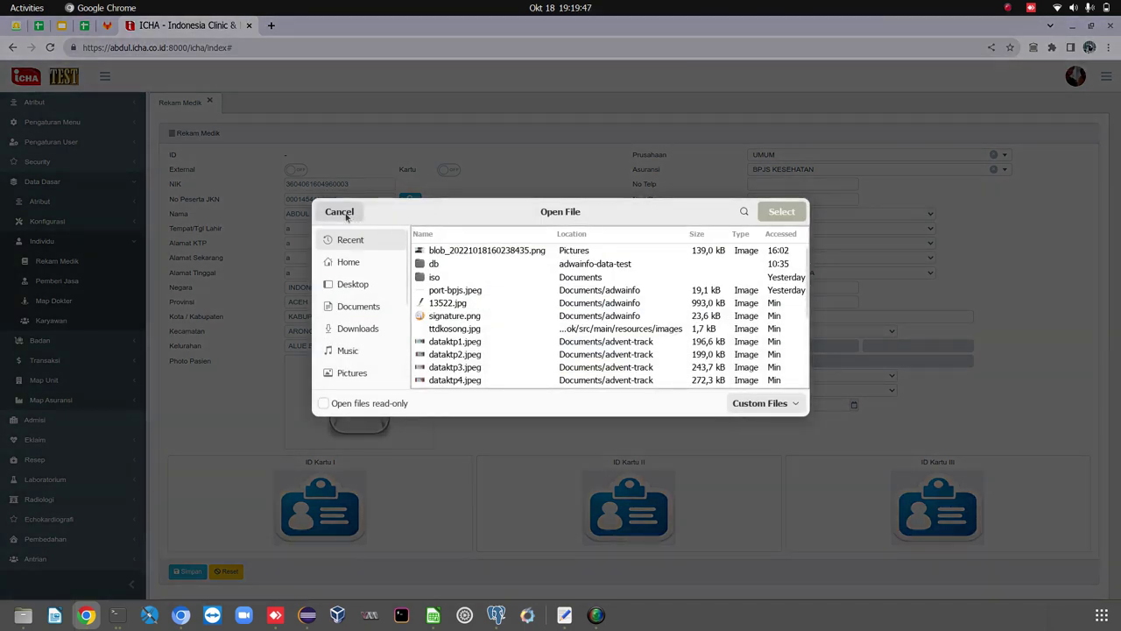
click(338, 213)
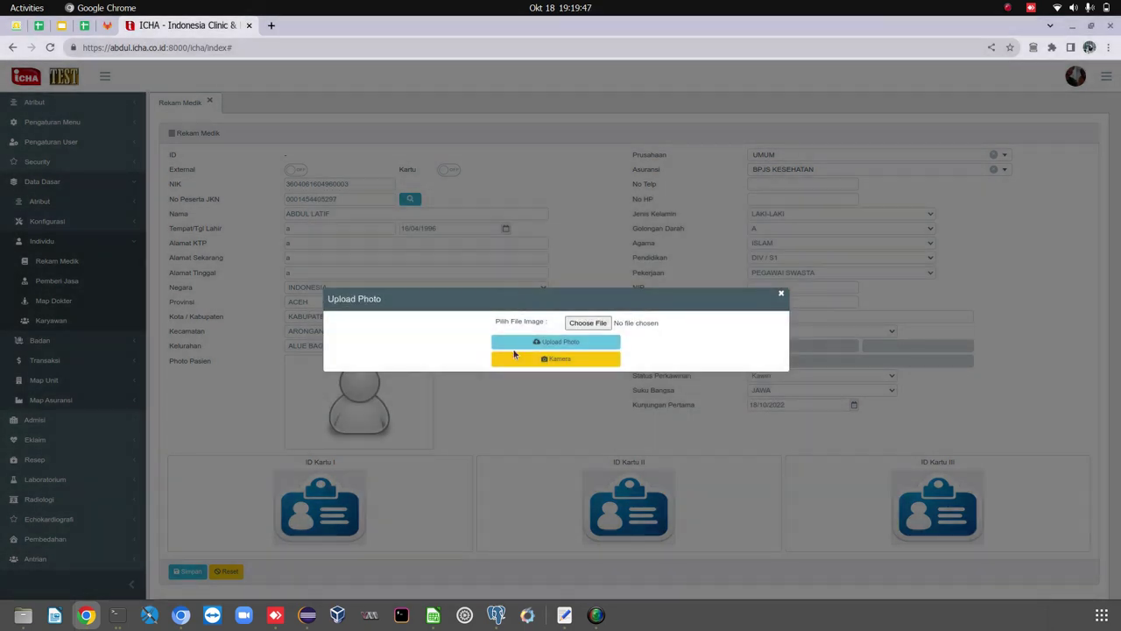
click(557, 361)
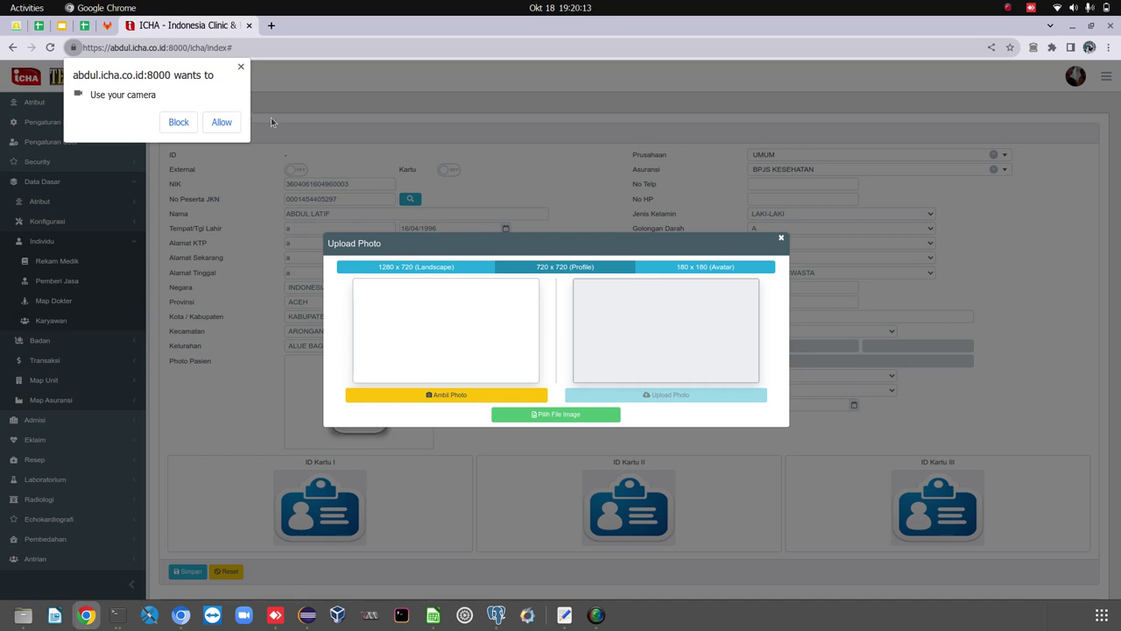
click(221, 122)
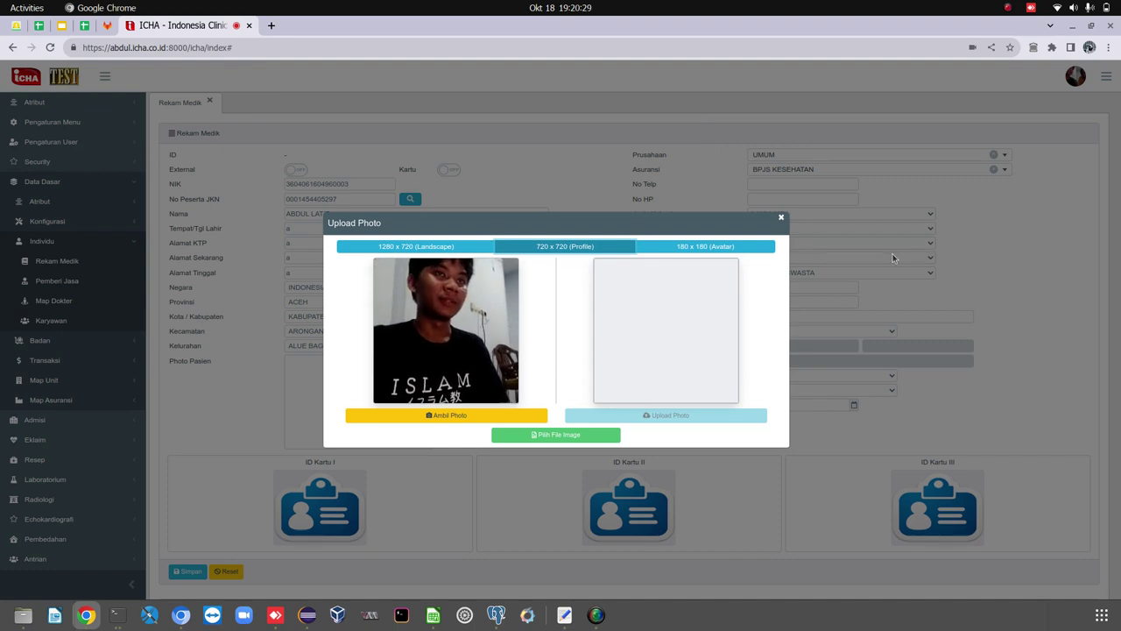
Examine which webcams can be chosen in the browser's camera settings, then return to the photo upload and close the settings
click(971, 48)
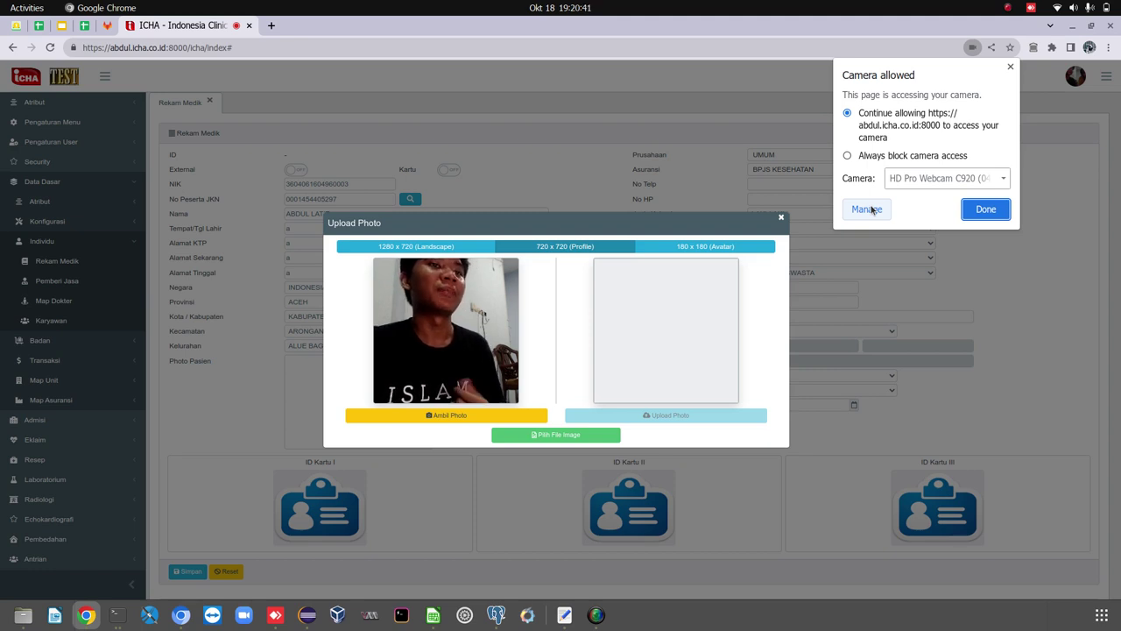
click(873, 210)
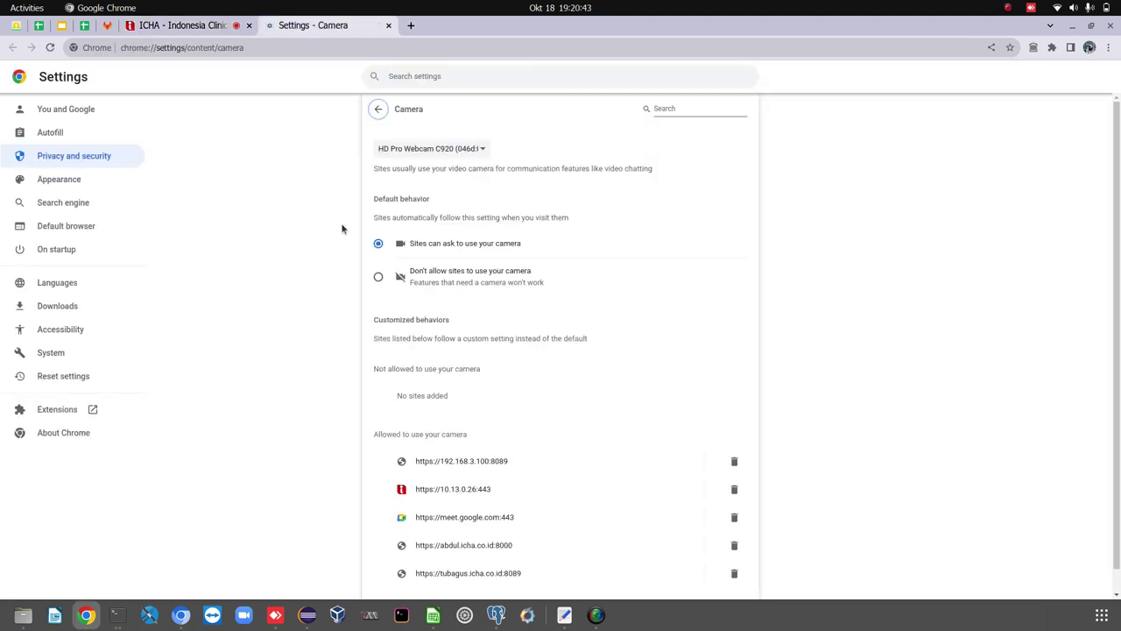
click(464, 151)
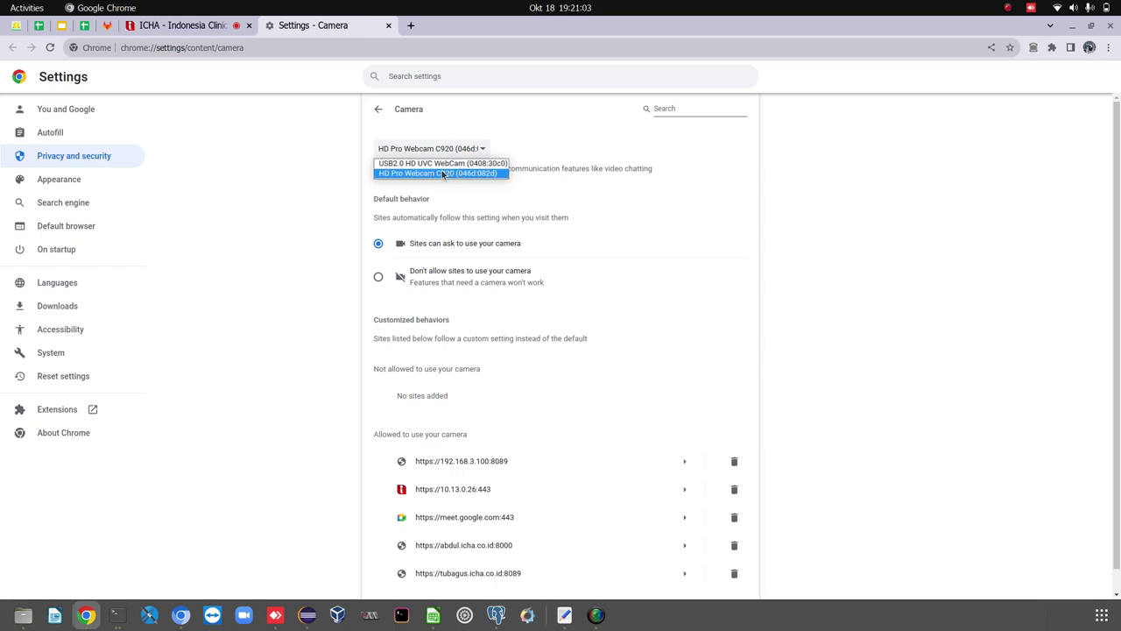
click(321, 167)
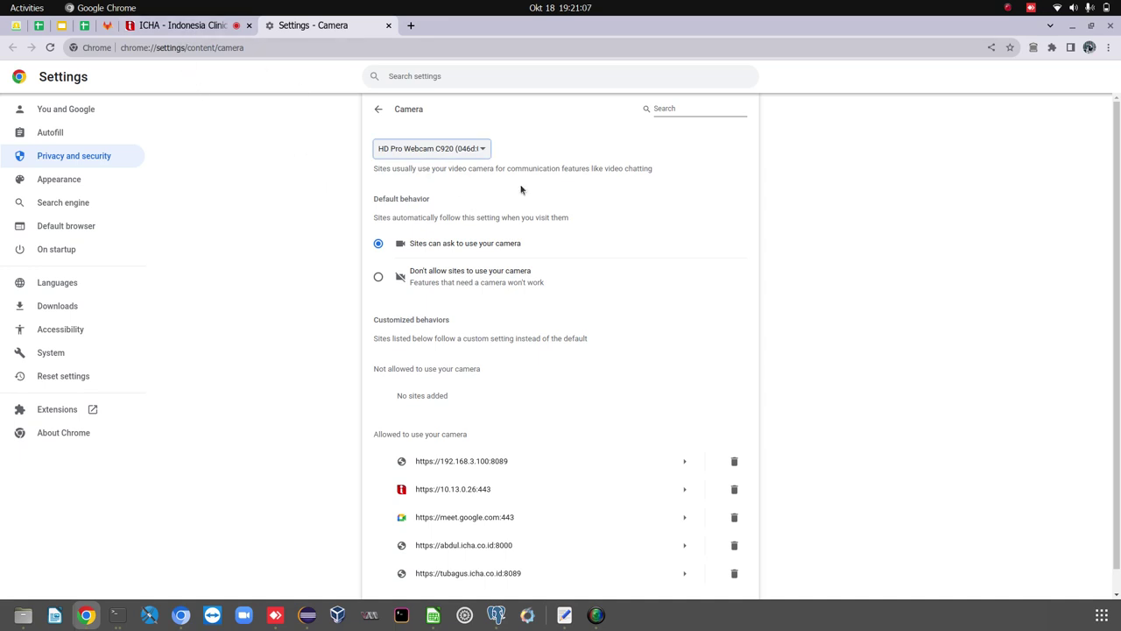
click(468, 149)
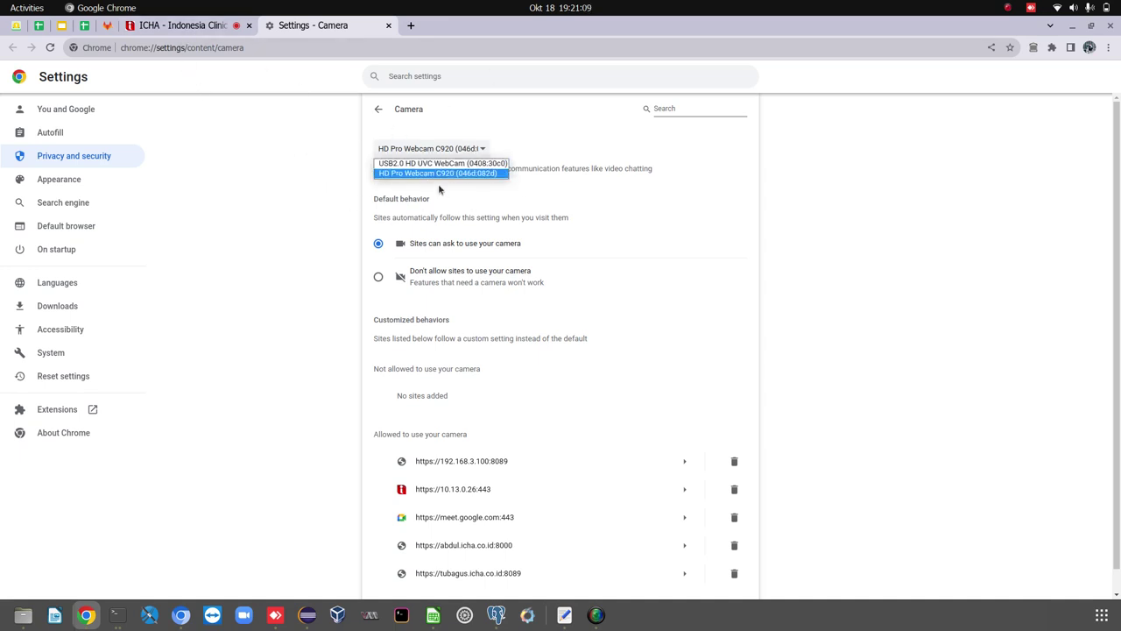
click(332, 192)
click(205, 28)
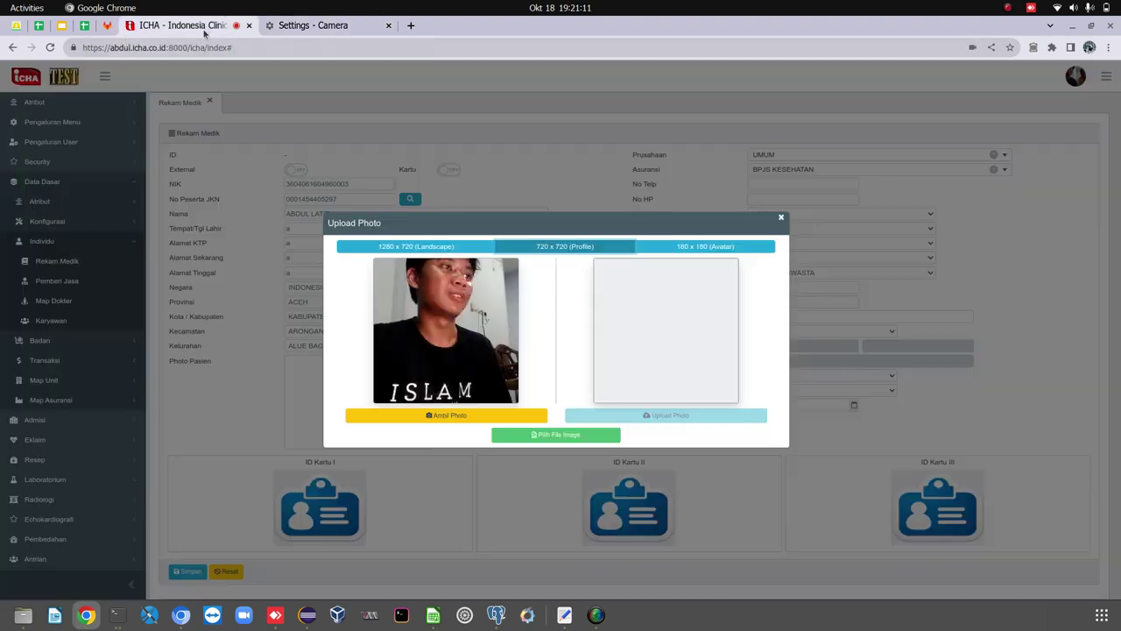
click(388, 25)
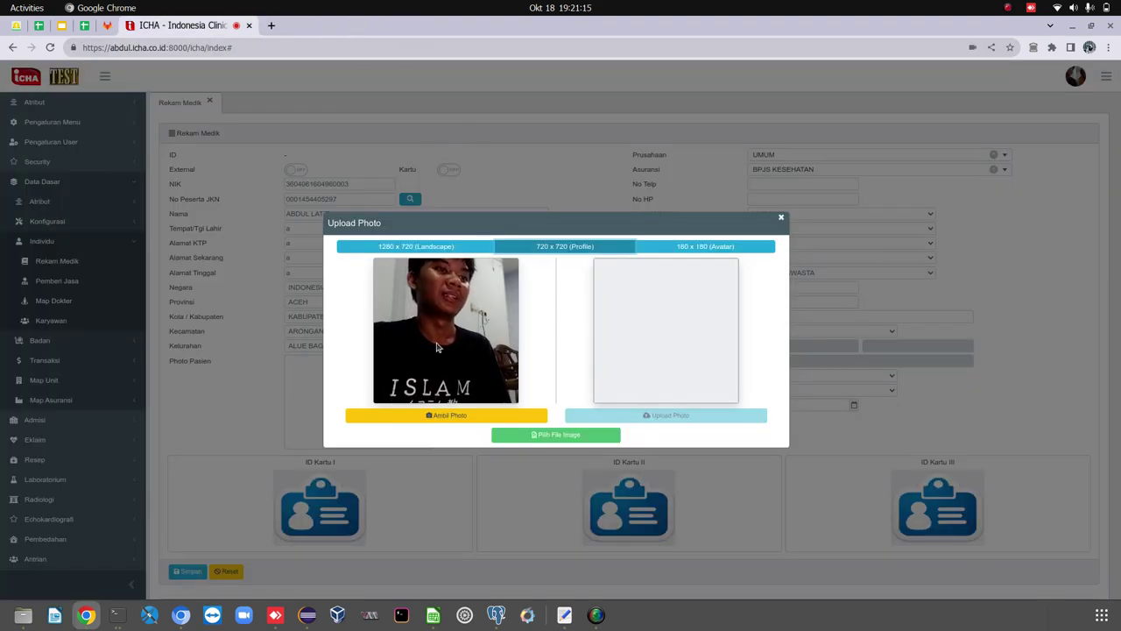
Preview the camera in the 180 x 180 Avatar, 720 x 720 Profile and 1280 x 720 Landscape formats, then close the photo upload
click(732, 247)
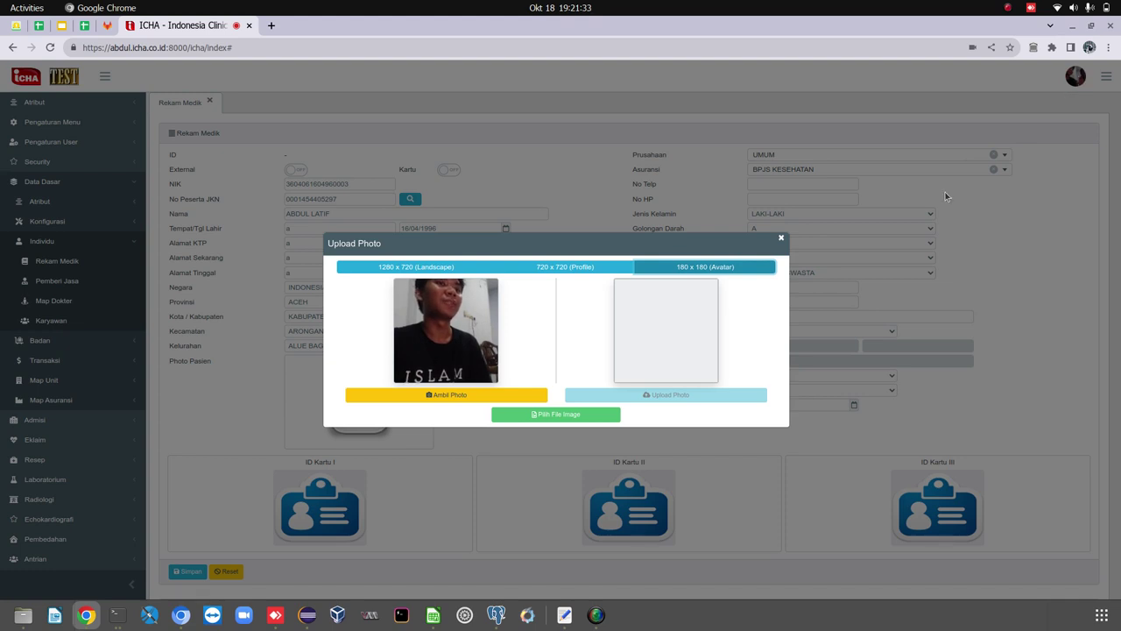
click(585, 266)
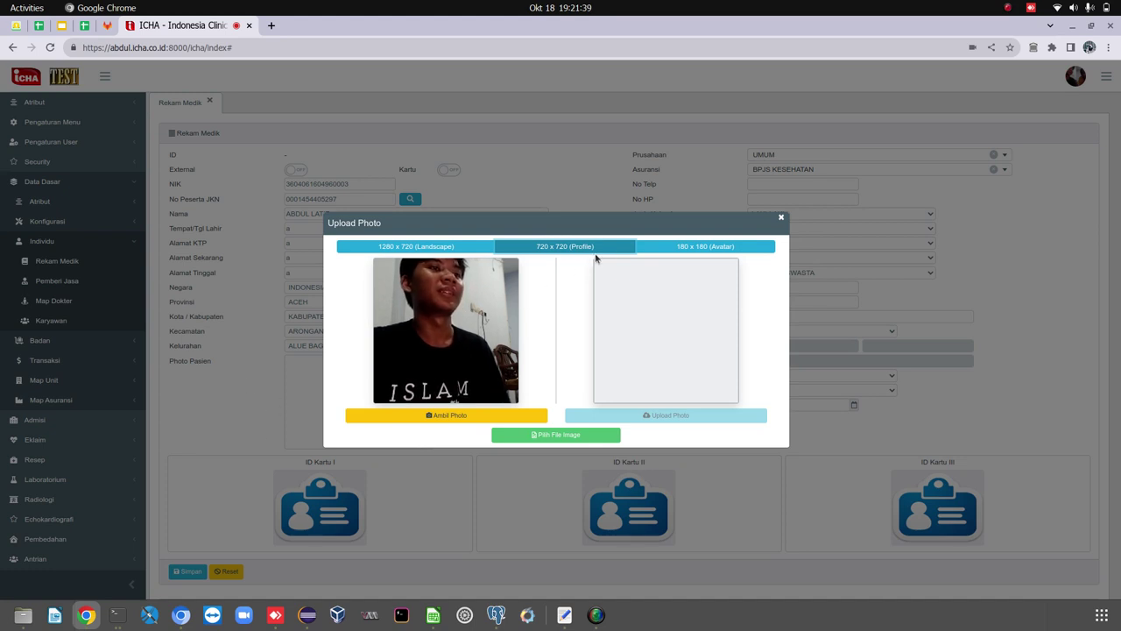
click(400, 248)
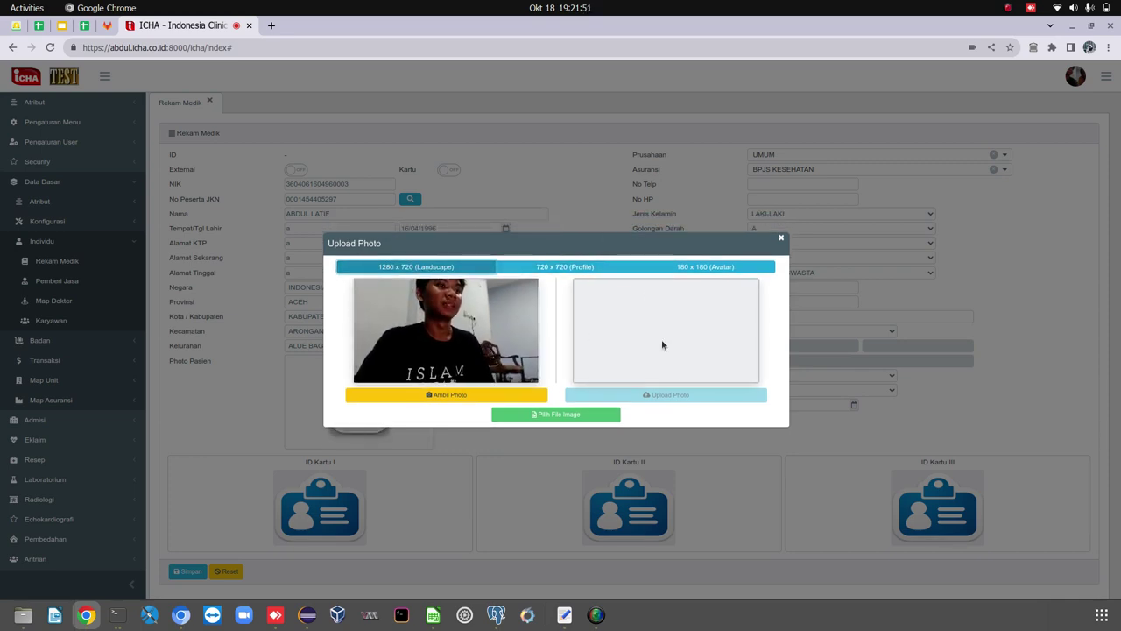
click(782, 238)
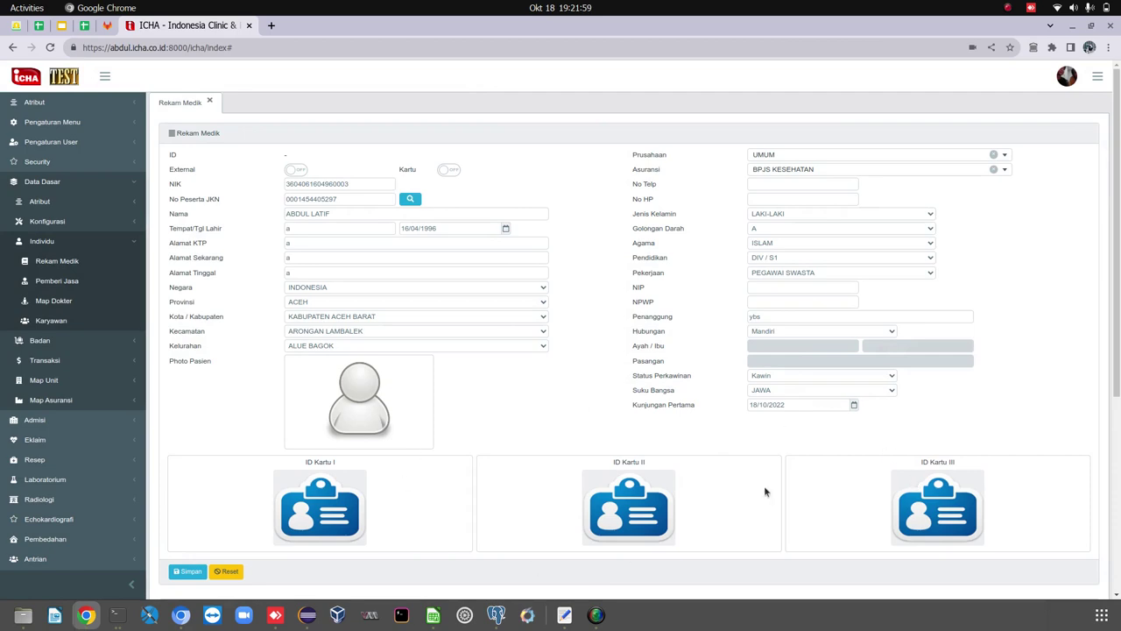
Reopen the patient's photo upload, show its camera view and switch back to choosing an image file
click(391, 401)
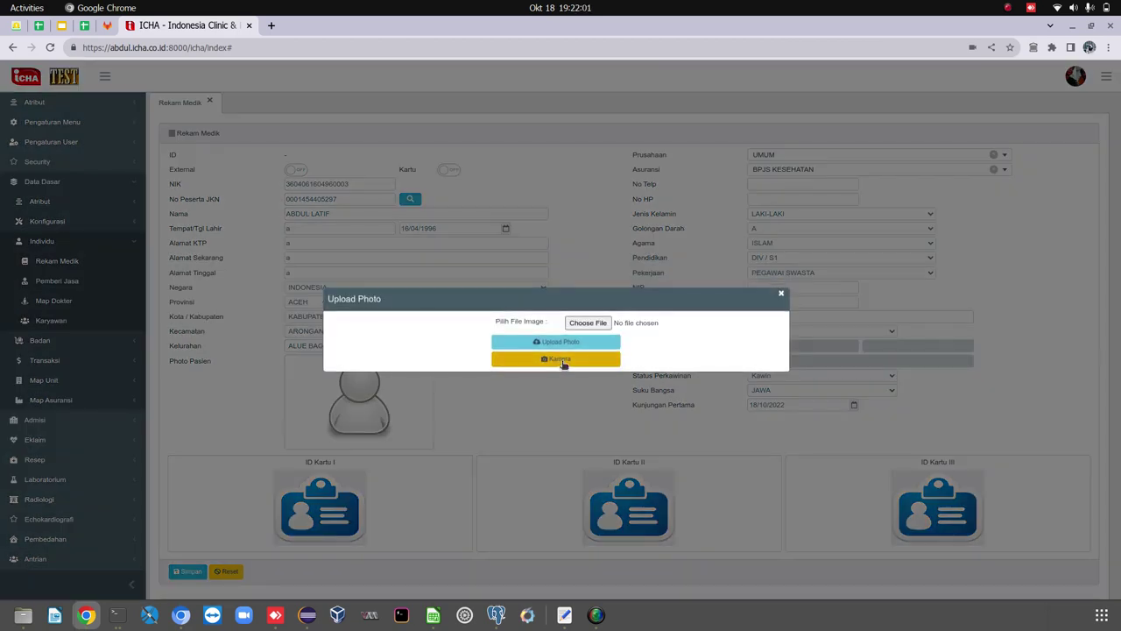
click(563, 363)
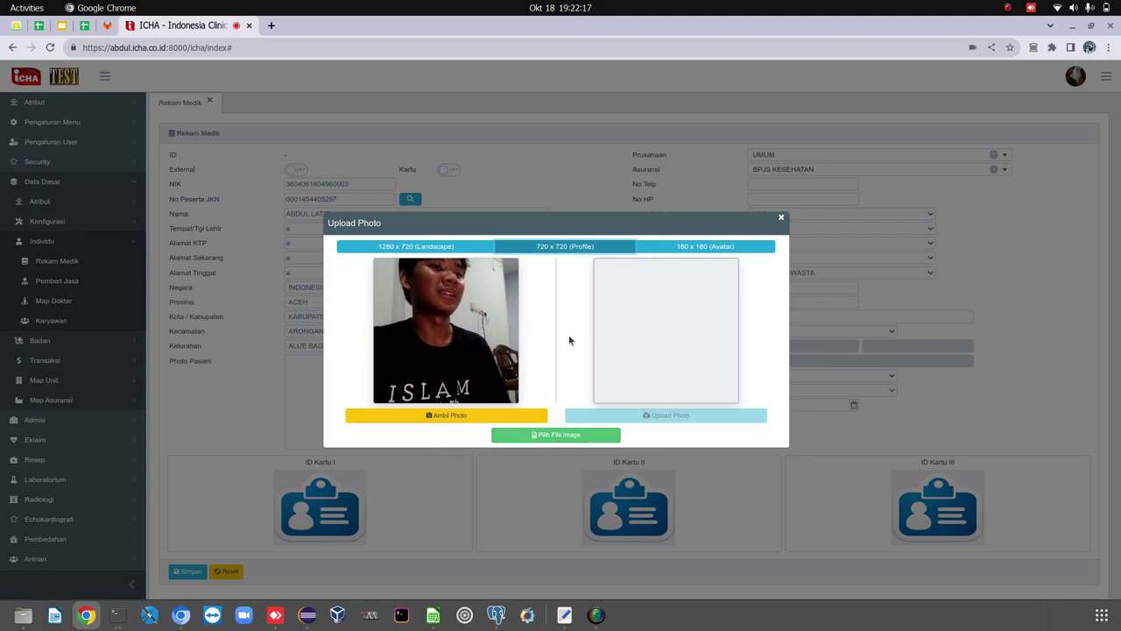
click(558, 435)
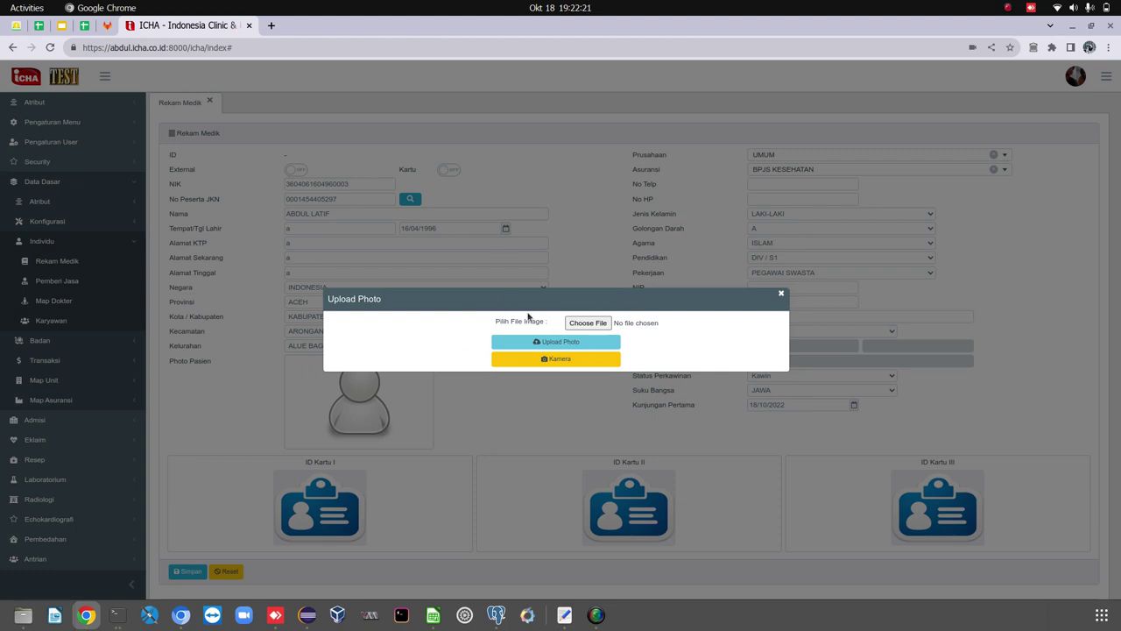
Capture the patient's photo with the camera in the 720 x 720 Profile format and upload it as Photo Pasien
click(558, 360)
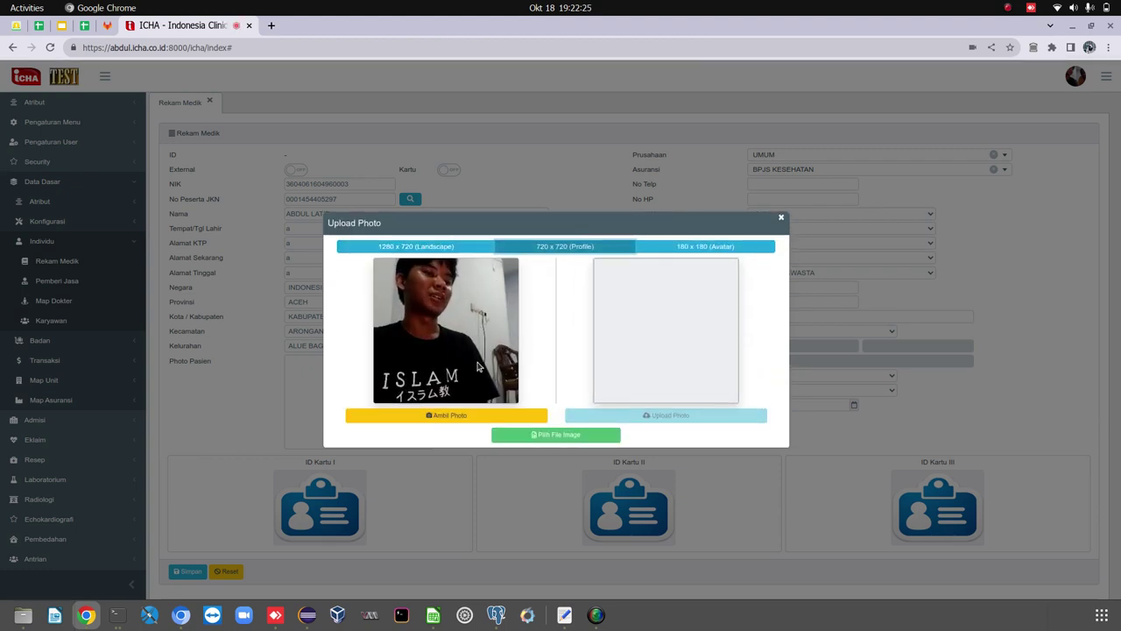
click(478, 417)
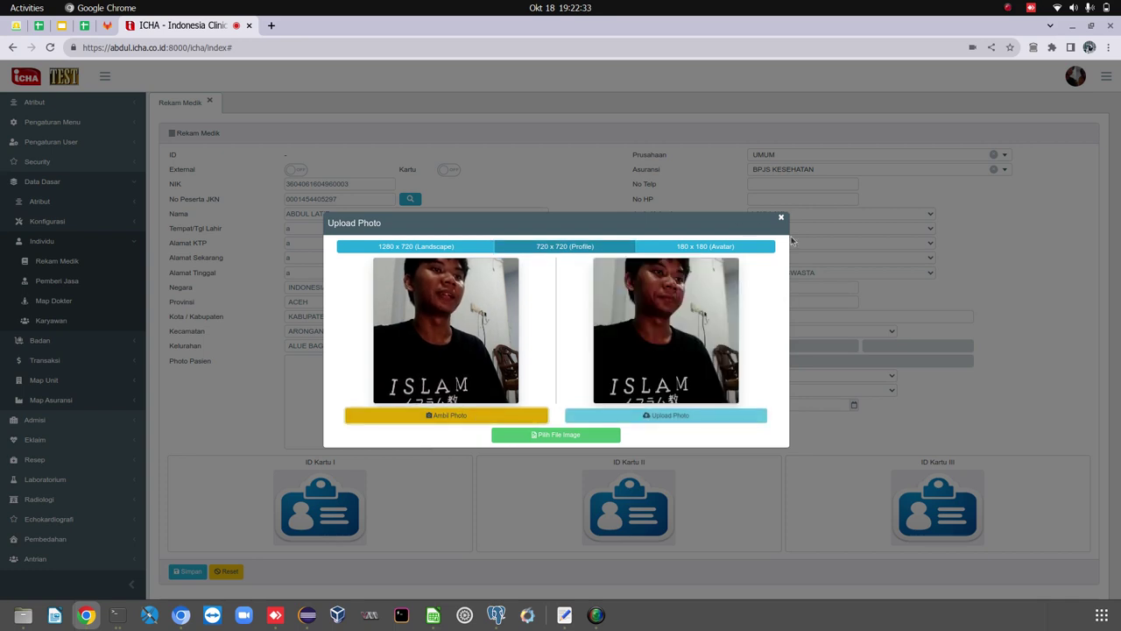
click(727, 422)
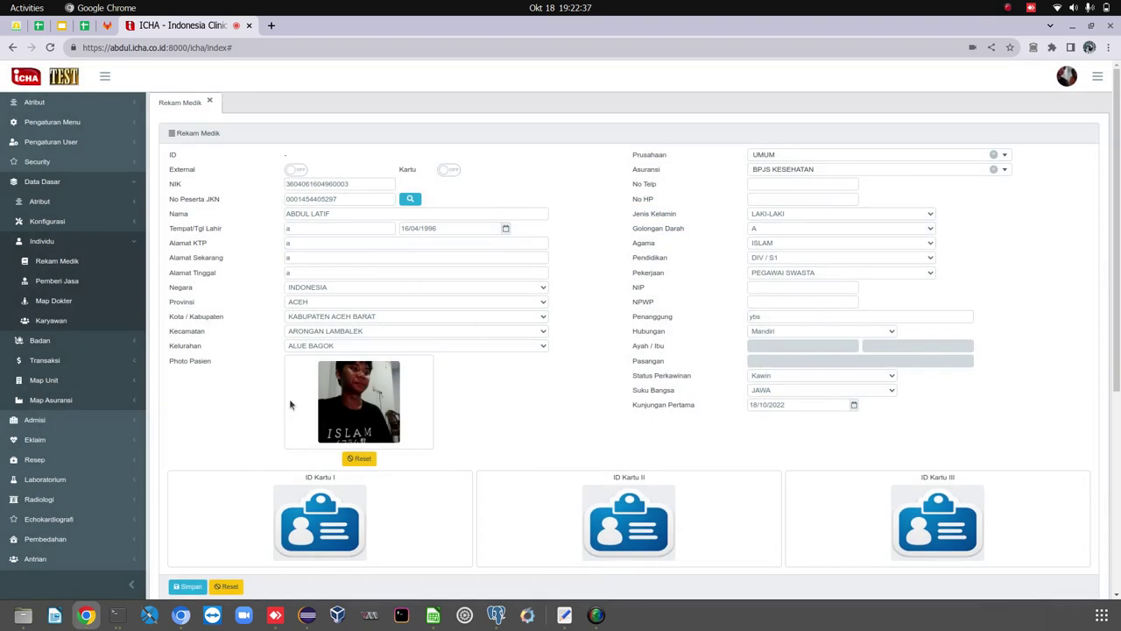
Capture a 1280 x 720 Landscape camera photo for ID Kartu I and upload it
scroll(299, 425, down, 1)
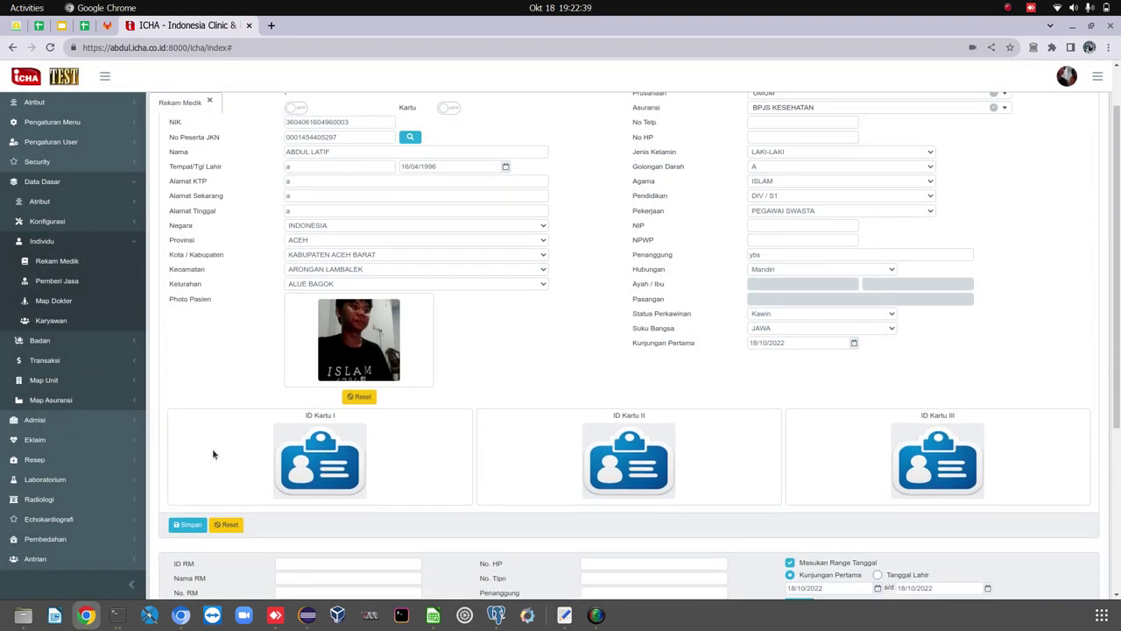
click(332, 443)
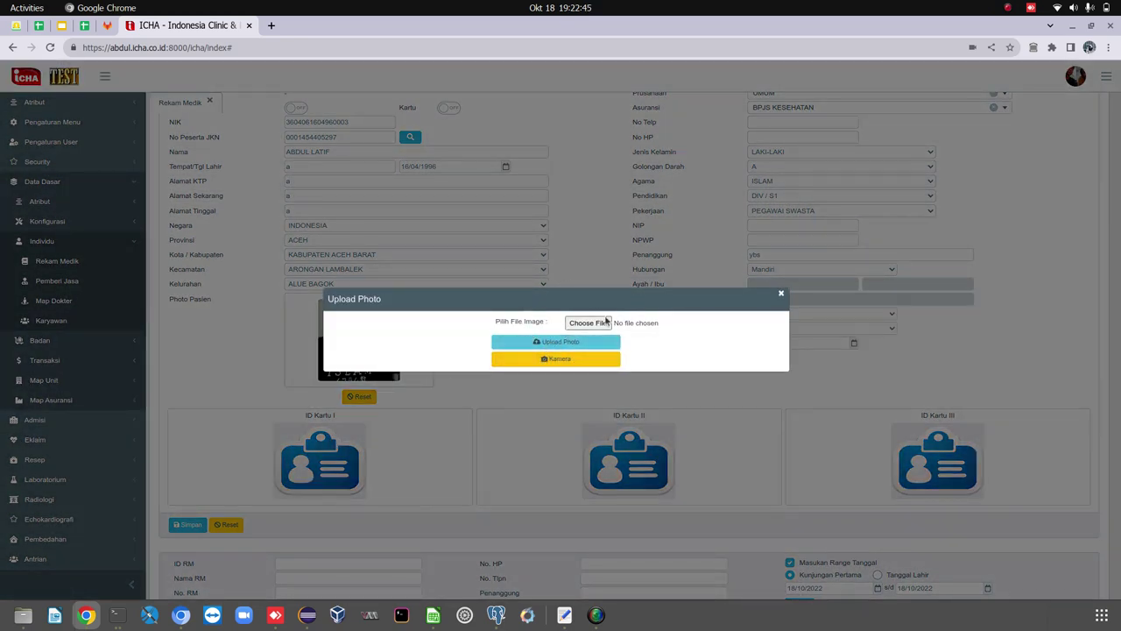
click(571, 362)
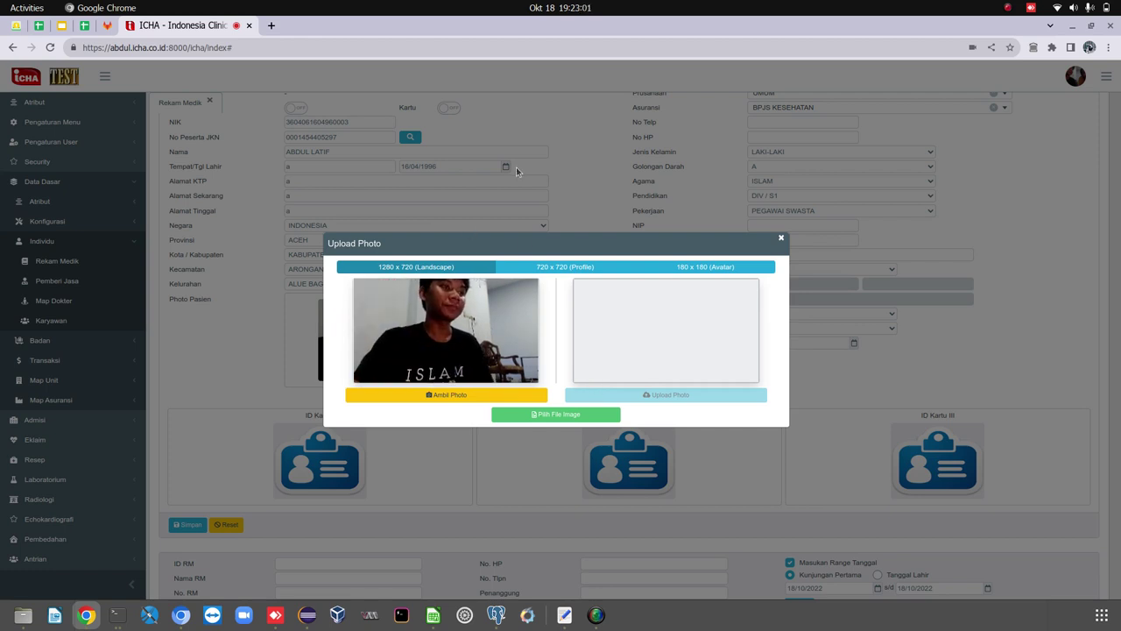
click(488, 397)
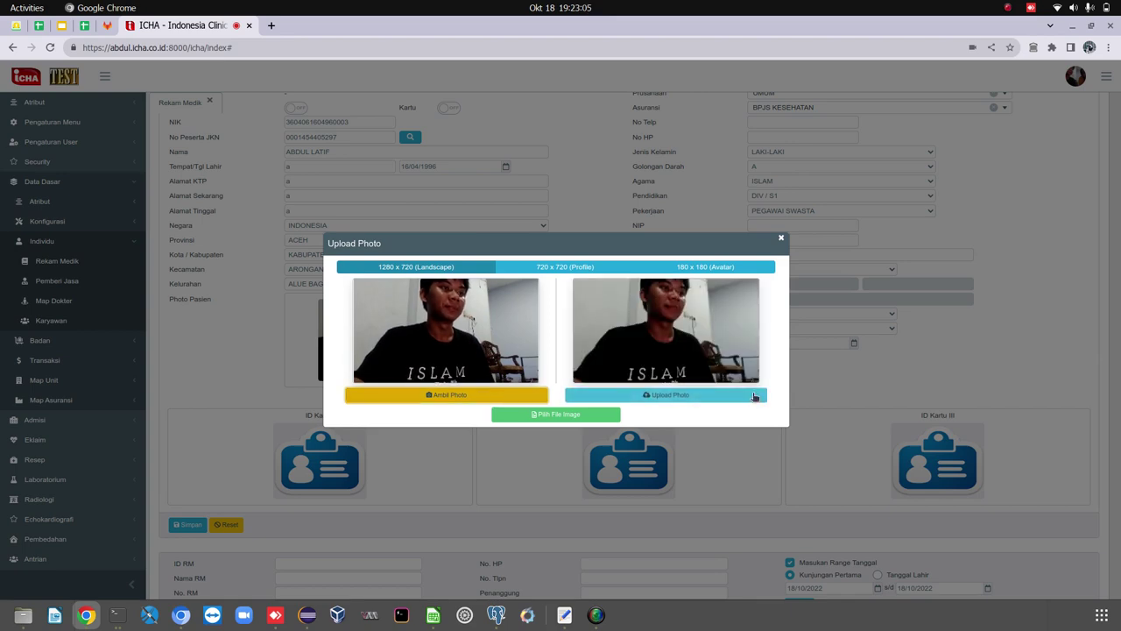
click(673, 394)
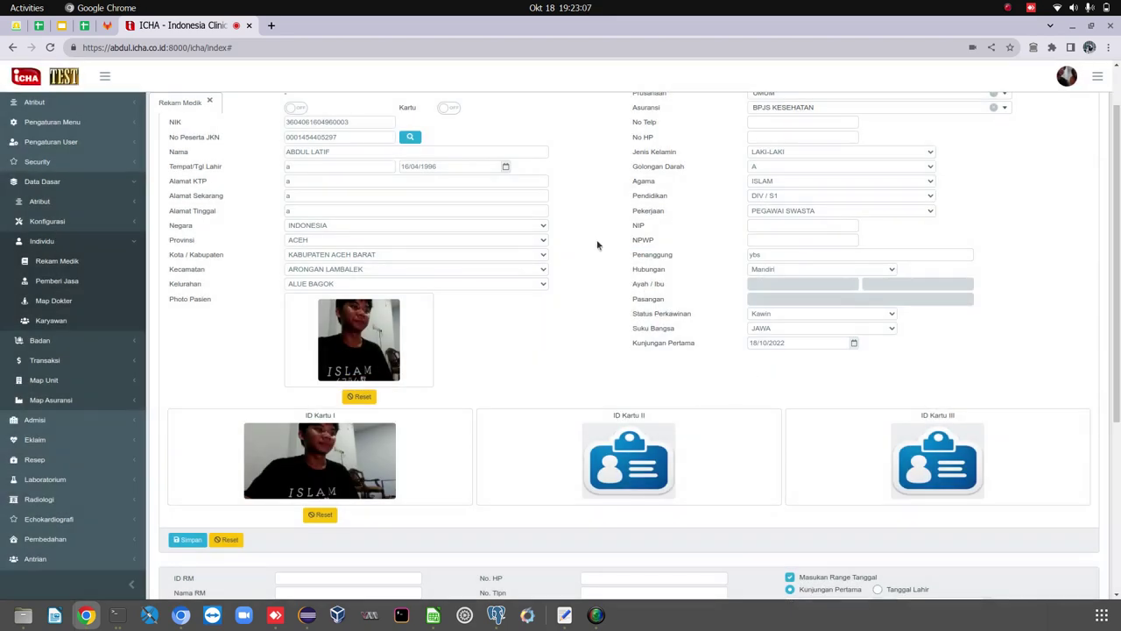
Take a 1280 x 720 Landscape camera photo for ID Kartu II and upload it
click(611, 484)
click(543, 360)
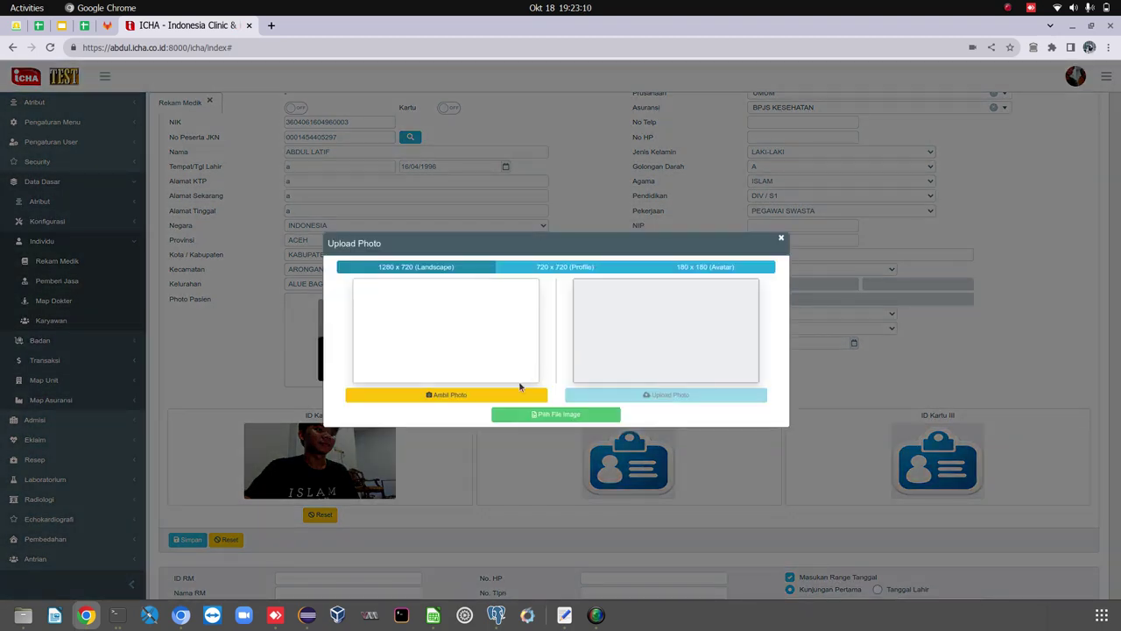
click(477, 397)
click(713, 395)
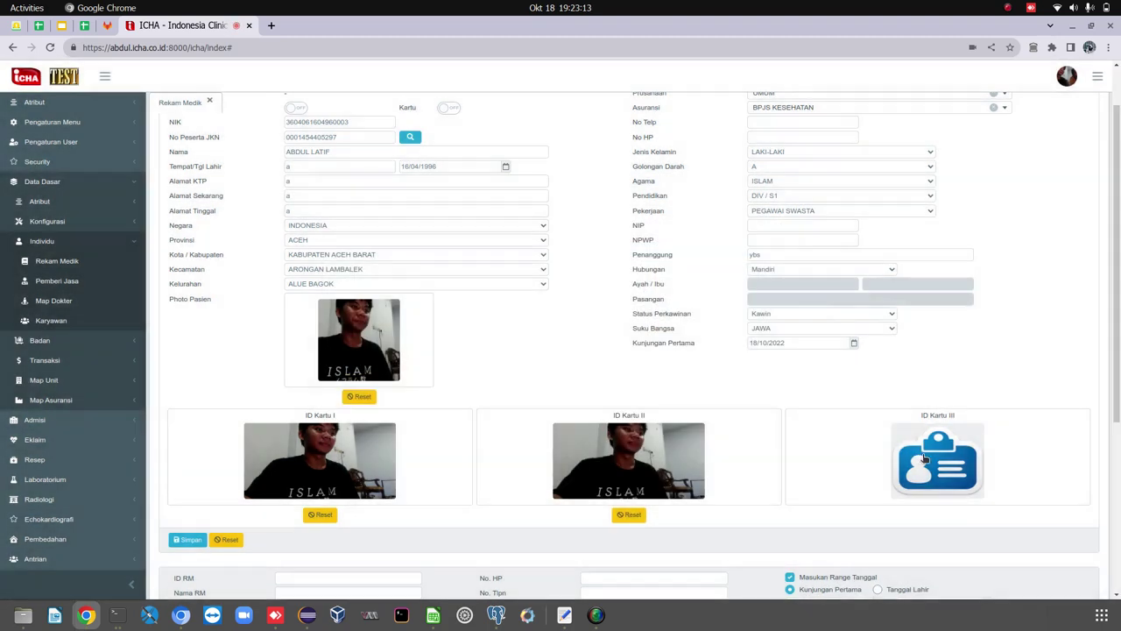
Add a 1280 x 720 Landscape camera photo to ID Kartu III and upload it
click(924, 458)
click(557, 362)
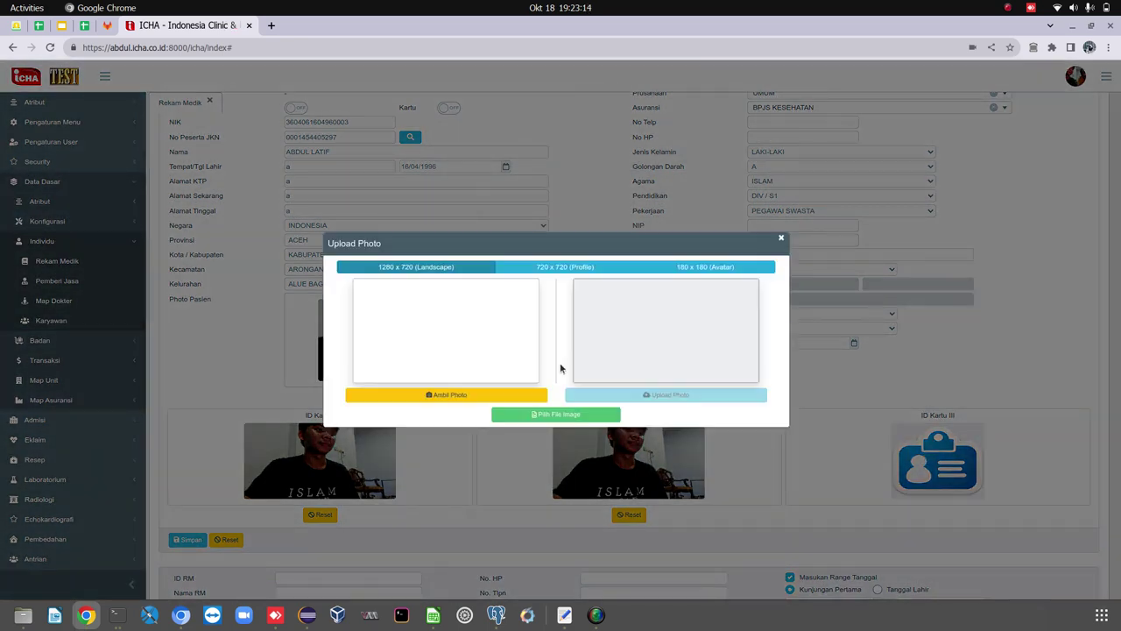
click(465, 395)
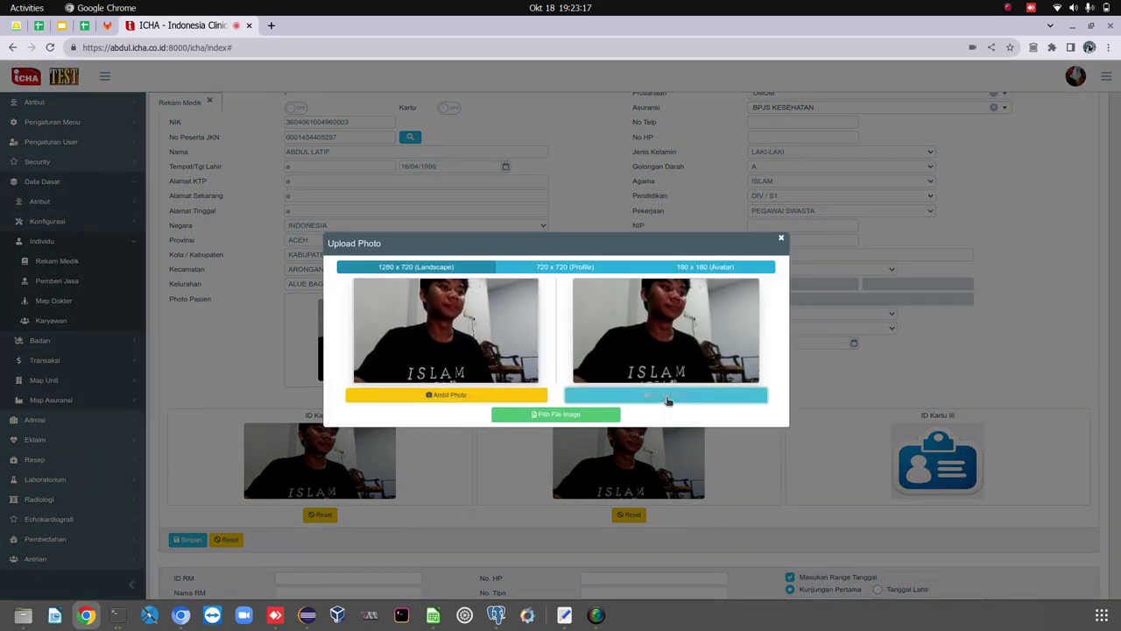
click(668, 397)
Save the new patient's Rekam Medik record with its patient and ID card photos, and confirm the save
scroll(488, 565, up, 2)
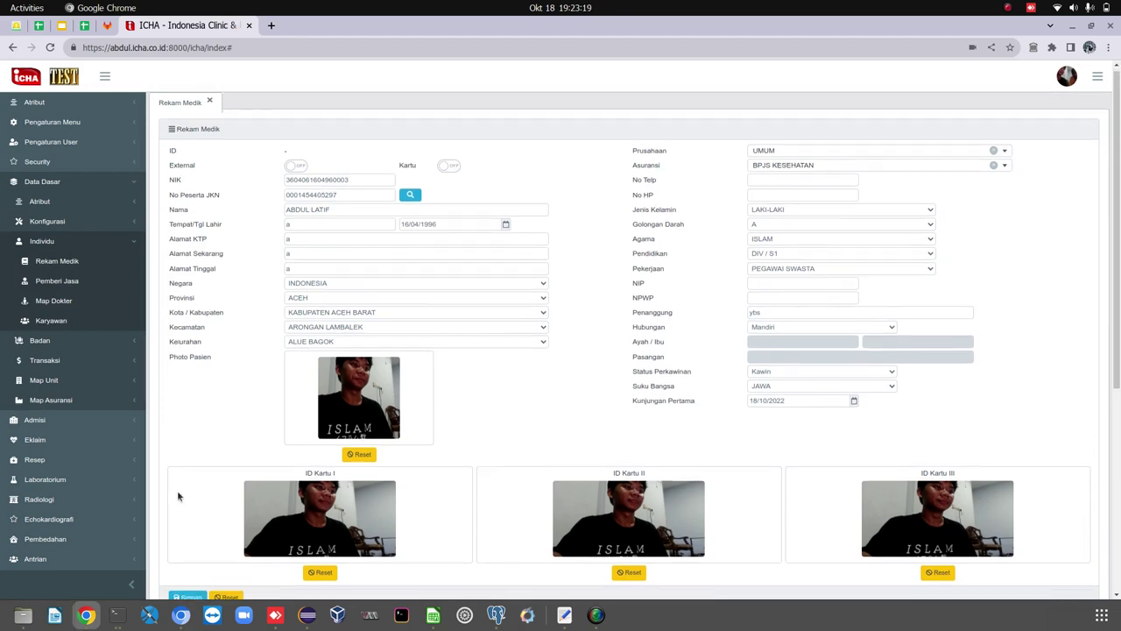
scroll(297, 353, down, 1)
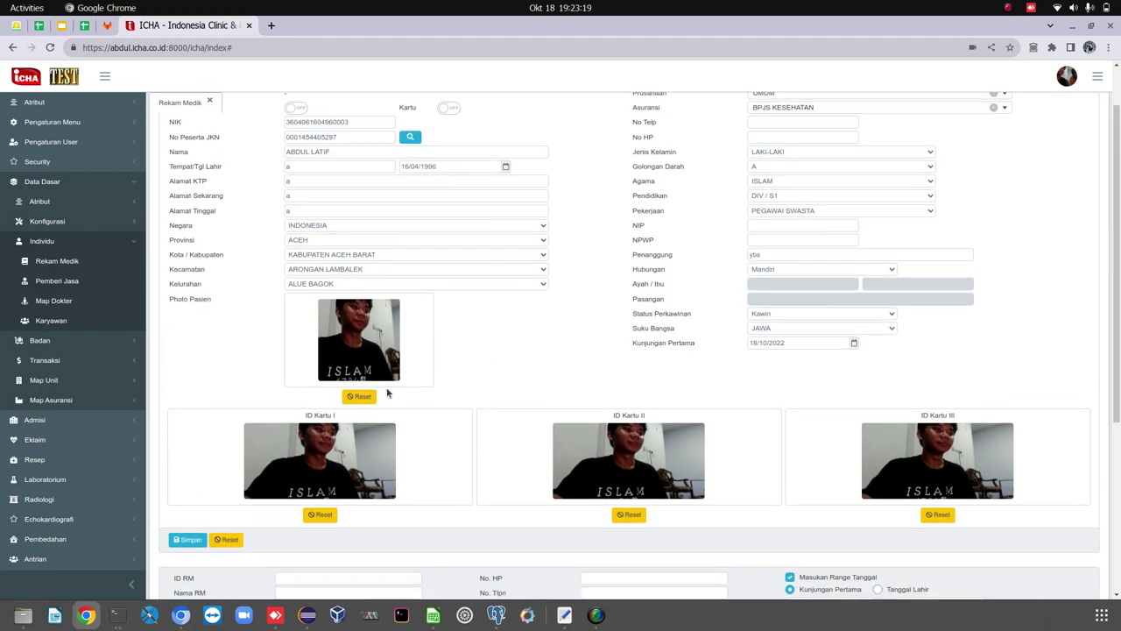
click(188, 538)
click(687, 347)
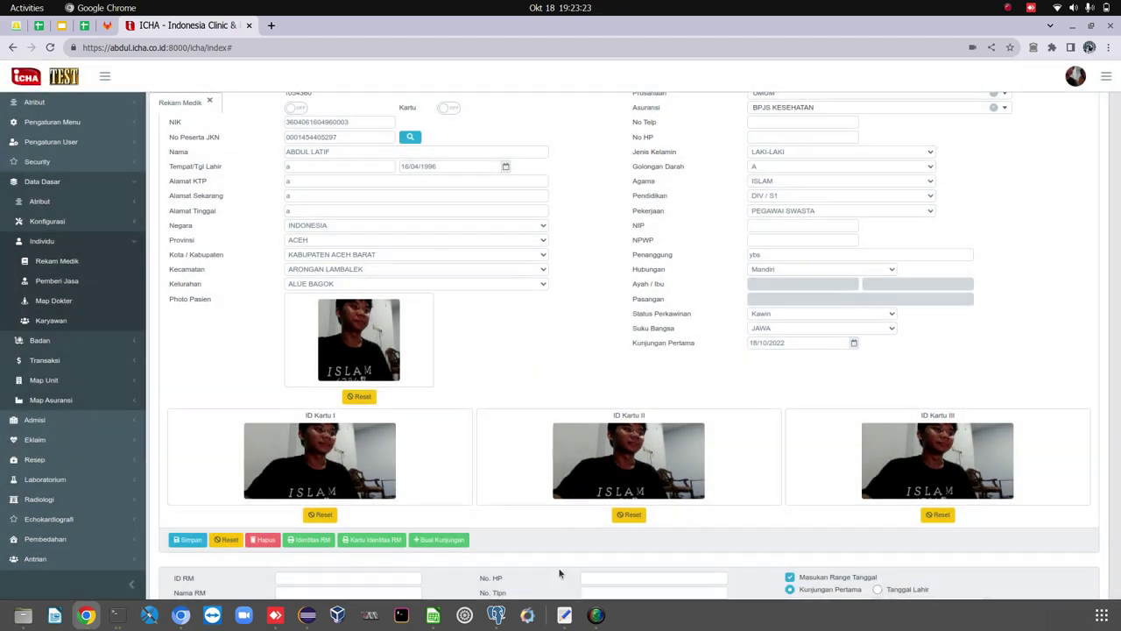
scroll(471, 427, up, 1)
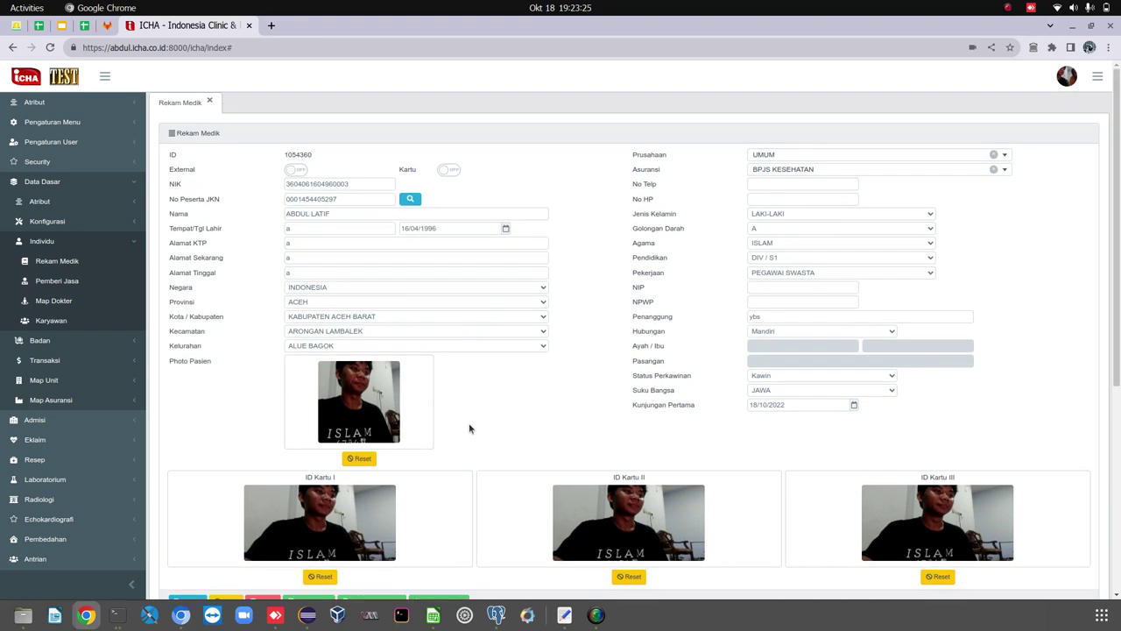